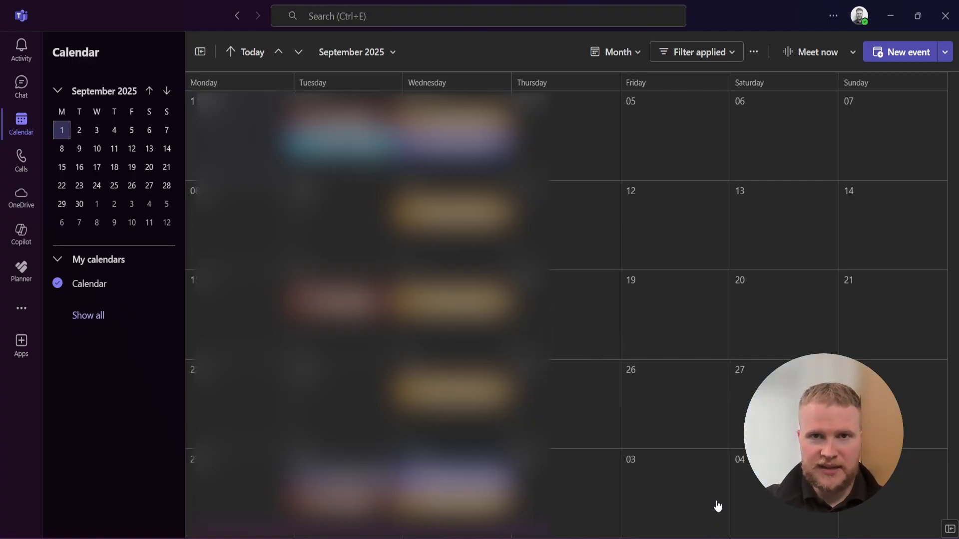
Create a new event in the calendar from the Webinar template and maximise its setup window.
left_click(945, 53)
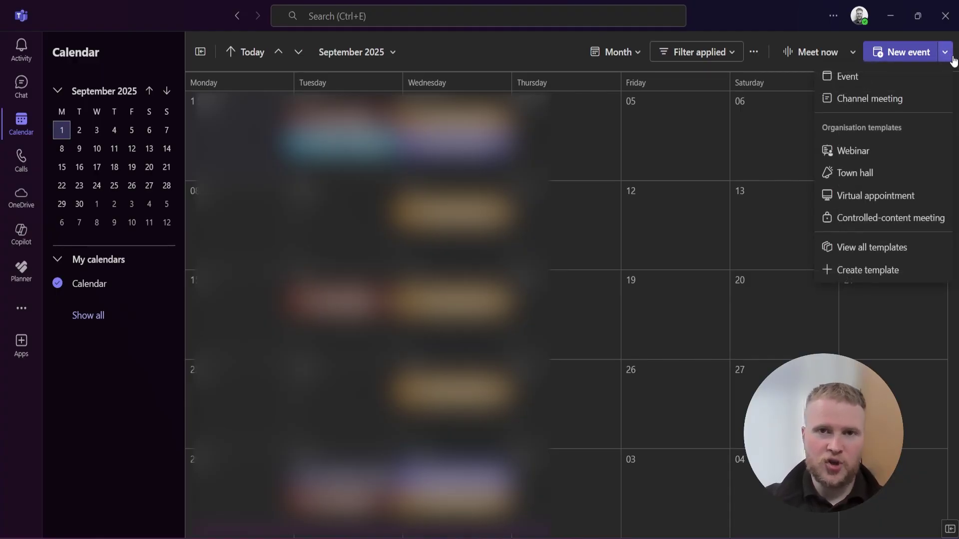
left_click(915, 157)
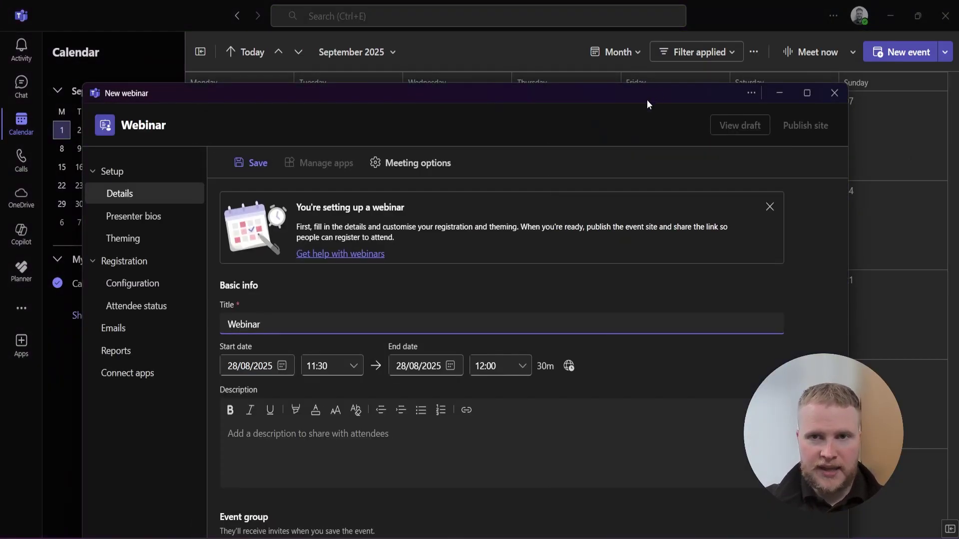
left_click_drag(646, 100, 652, 68)
left_click(808, 64)
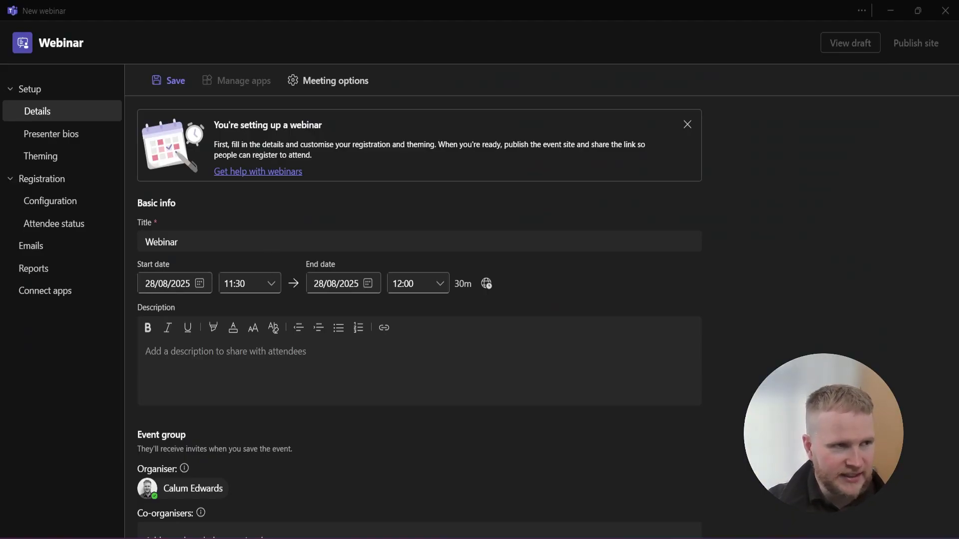
Set the webinar title to "Minimise the Risk of Phishing Attacks with Cyber Awareness Training – Live Webinar".
left_click(434, 239)
key("ctrl+a")
type("Minimise the Risk of Phishing Attacks with Cyber Awareness Training – Live Webinar")
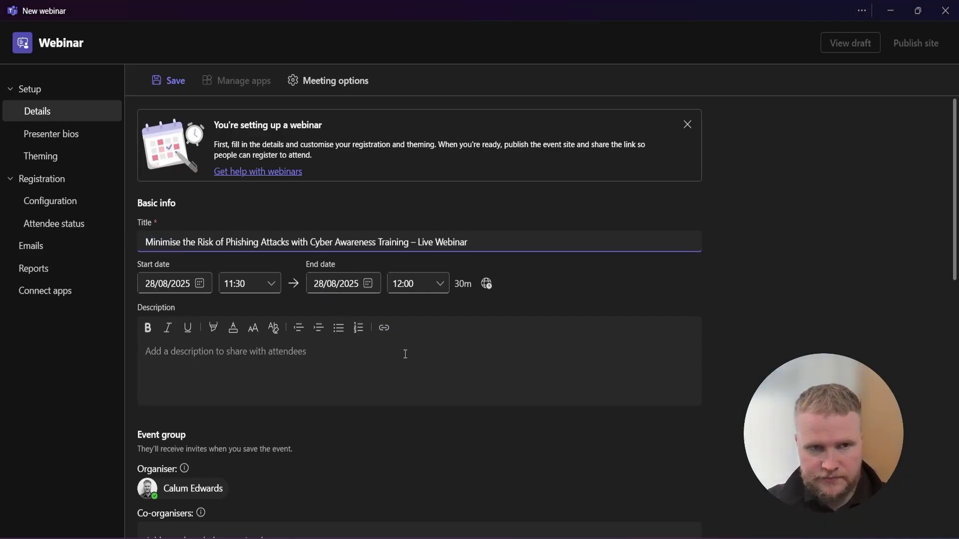
left_click(339, 327)
left_click(338, 327)
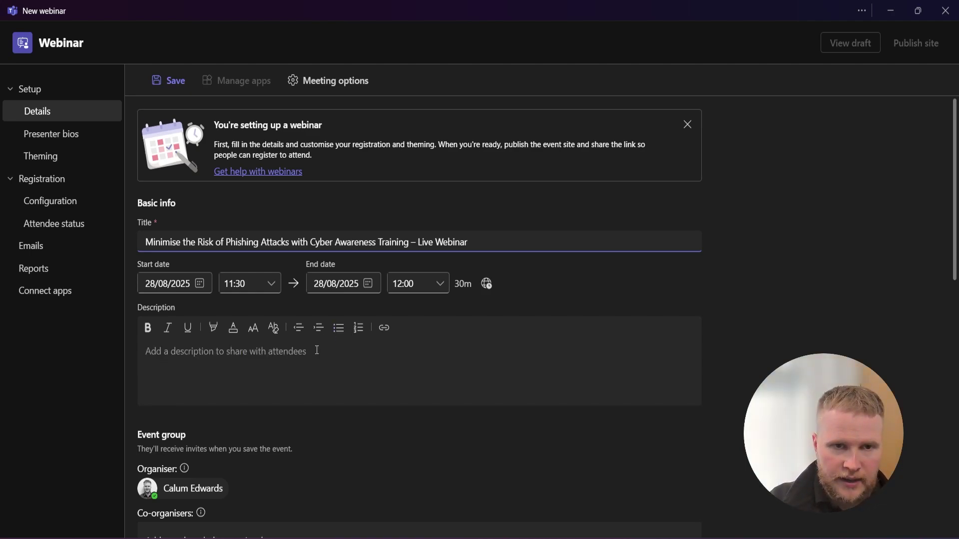
left_click(317, 349)
Schedule the webinar for 30/09/2025, starting at 11:00 and ending at 12:00.
left_click(202, 284)
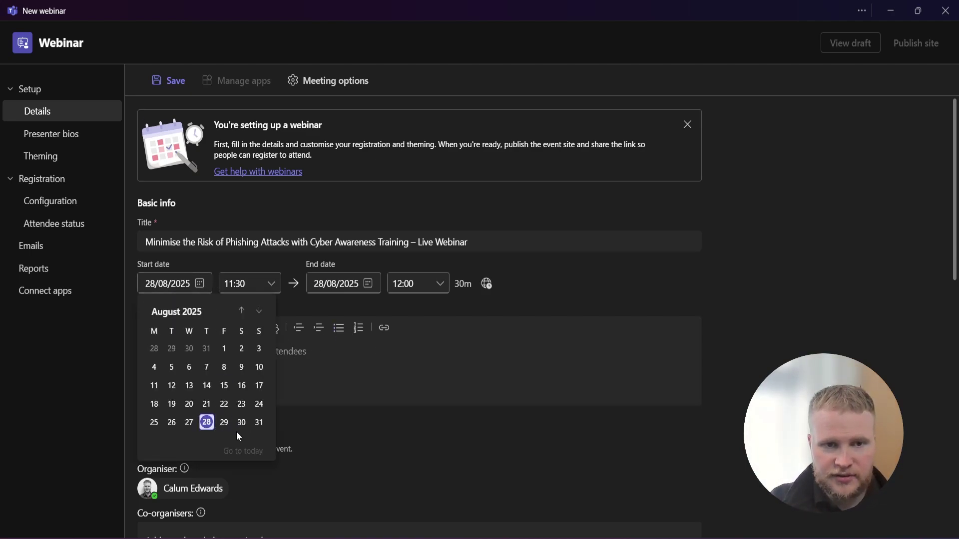
left_click(259, 311)
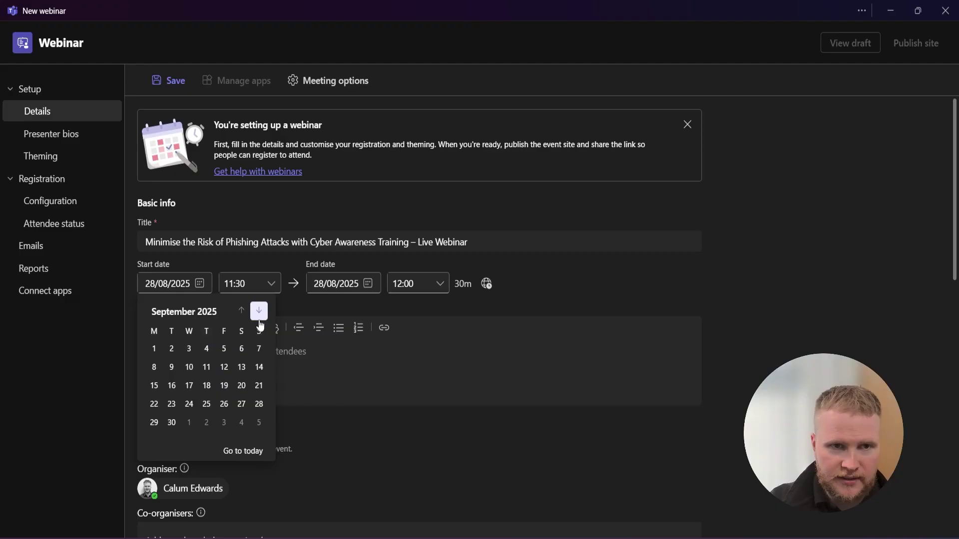
left_click(172, 423)
left_click(270, 287)
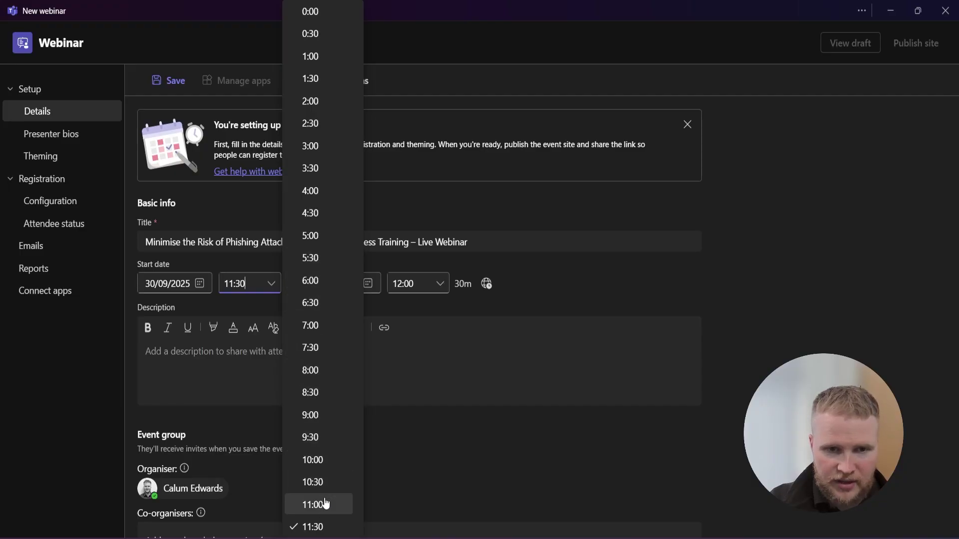
scroll(327, 503, "down", 1)
left_click(320, 440)
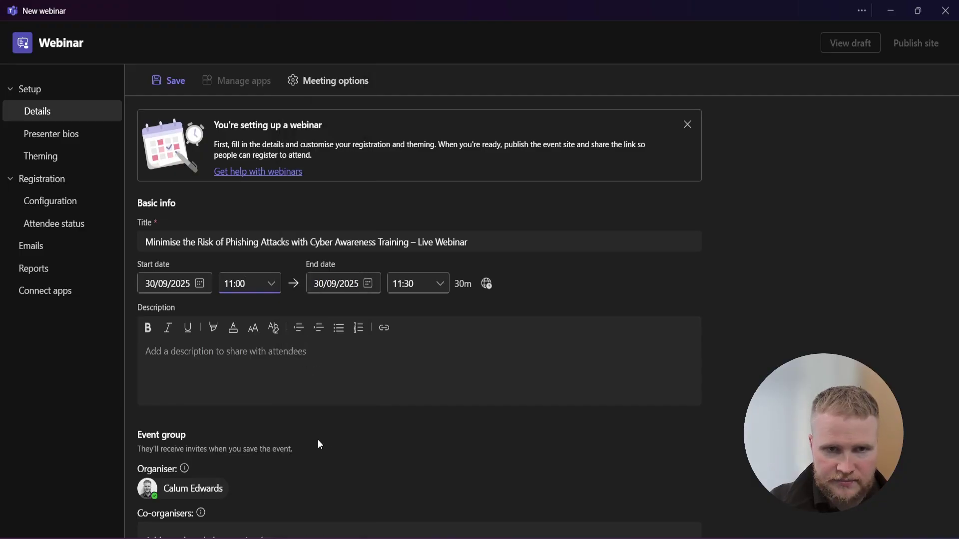
left_click(440, 283)
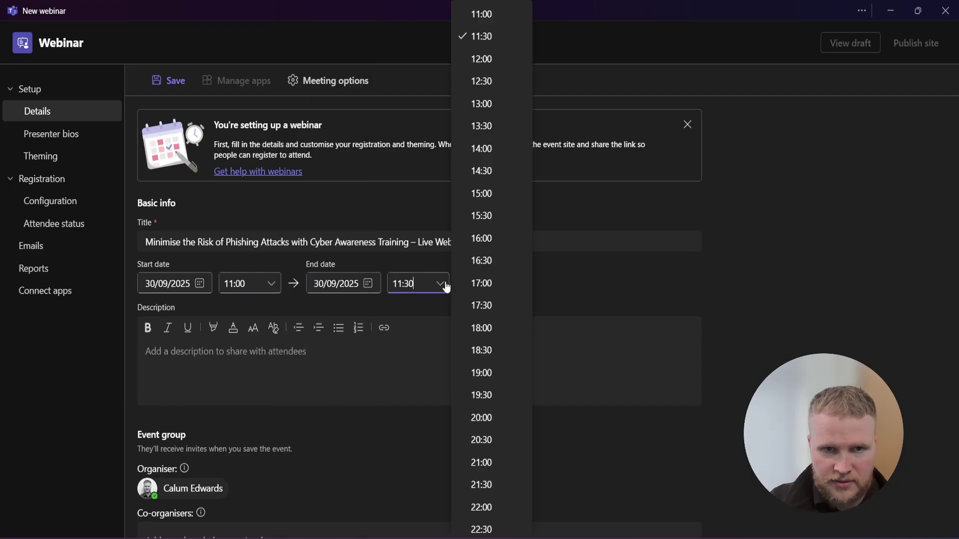
left_click(475, 64)
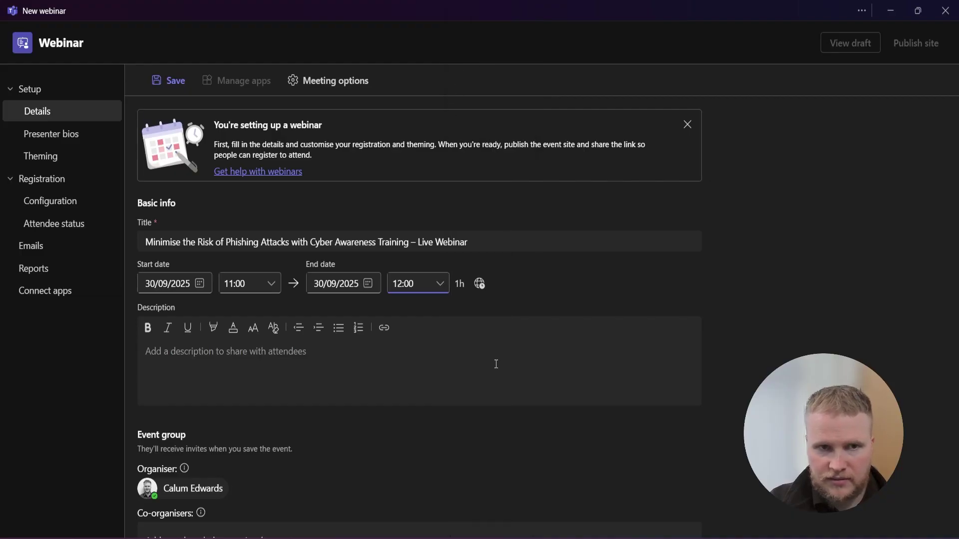
Add the two-paragraph description, from "Phishing remains one of the most common ways" to "Plus, 15 minutes for Q&A at the end.", without a trailing blank line.
left_click(476, 344)
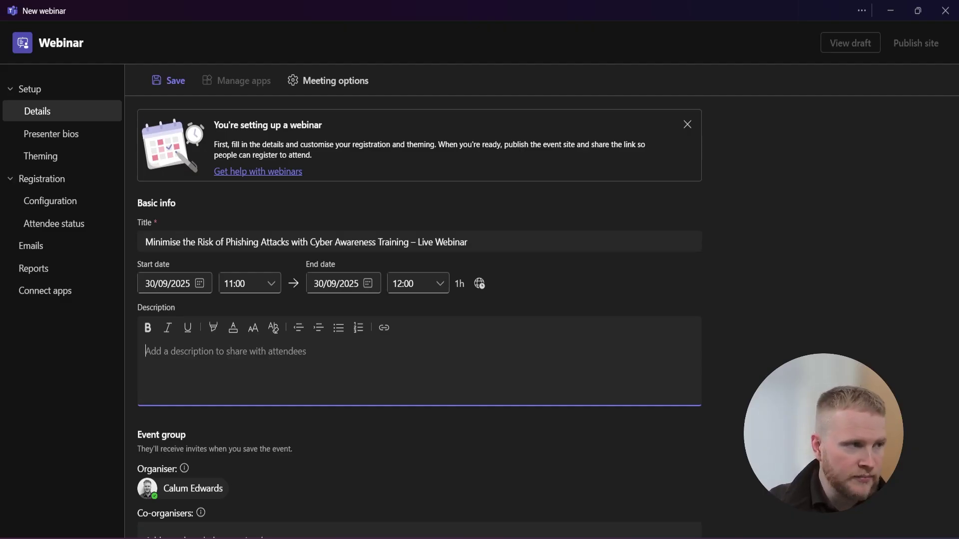
key("alt+Tab")
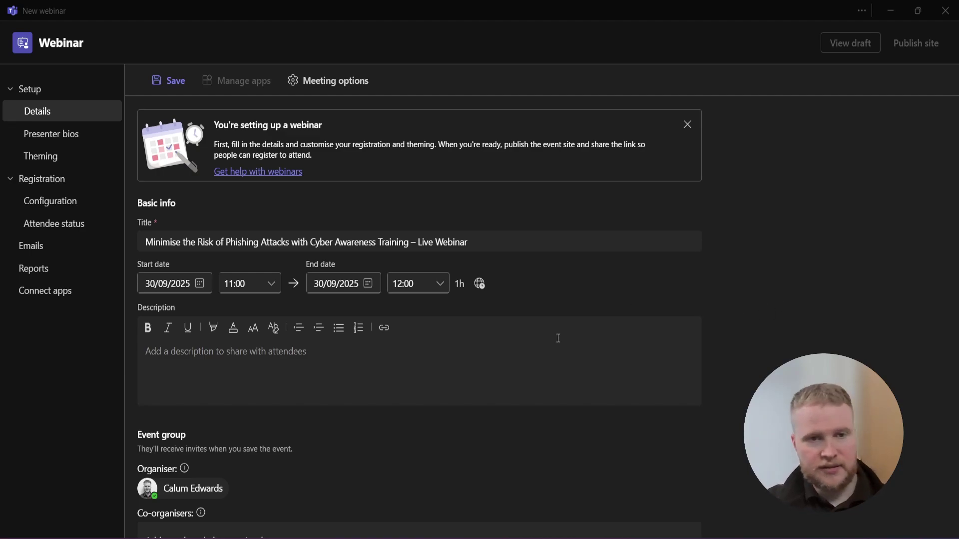
left_click(517, 357)
type("Phishing remains one of the most common ways cyber criminals break into businesses — and it’s almost always down to human error. In this live webinar, we’ll show you how our Secure IT platform combines ongoing cyber awareness training with realistic phishing simulations to reduce those risks. You’ll see the platform in action, explore its core features, and understand how it can fit seamlessly into your business. Plus, 15 minutes for Q&A at the end.")
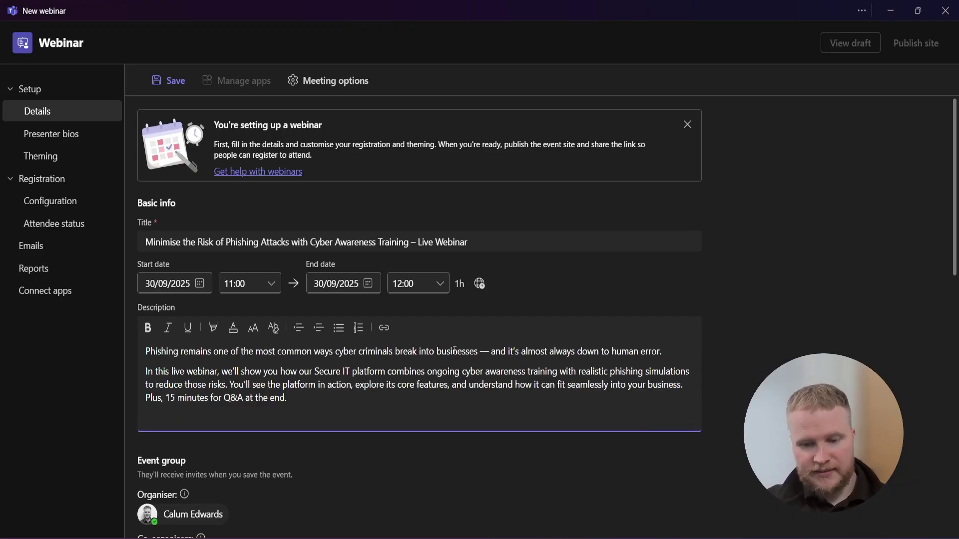
key("BackSpace")
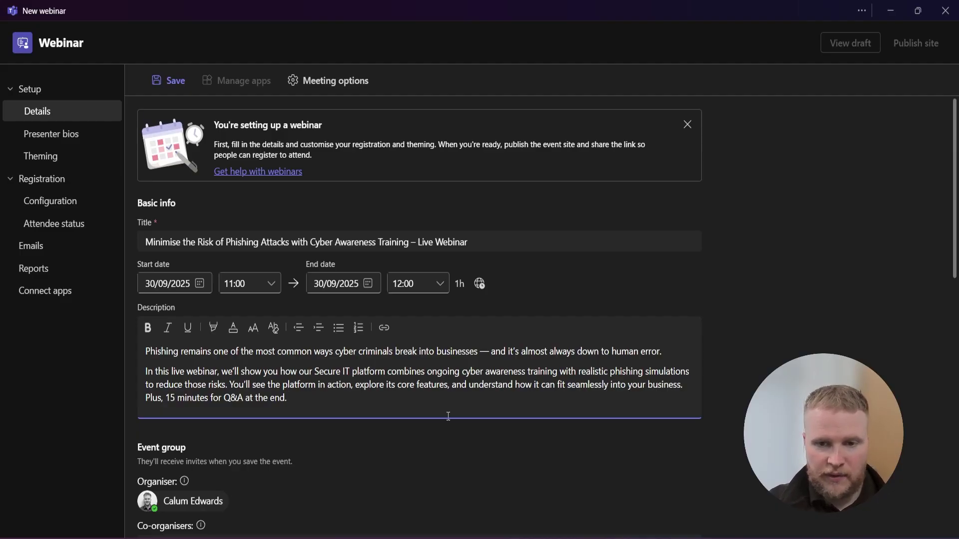
Add a colleague as a presenter from the organisation and show the entry field for external presenters.
scroll(796, 345, "down", 5)
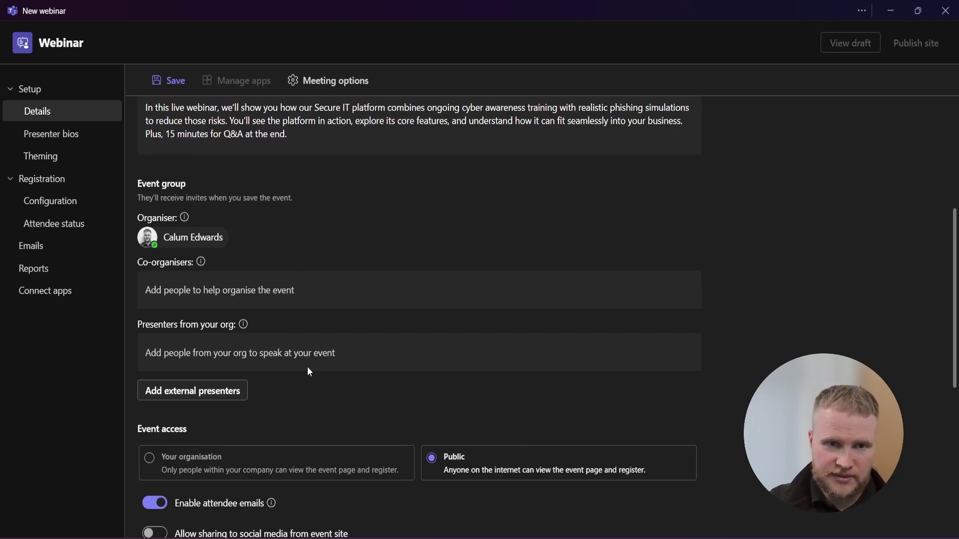
left_click(308, 353)
type("anne")
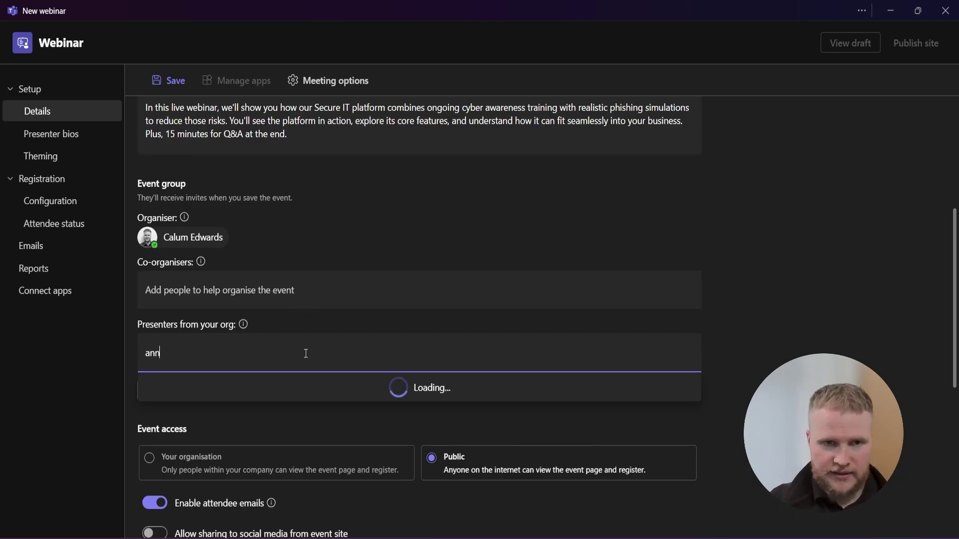
left_click(303, 385)
left_click(814, 339)
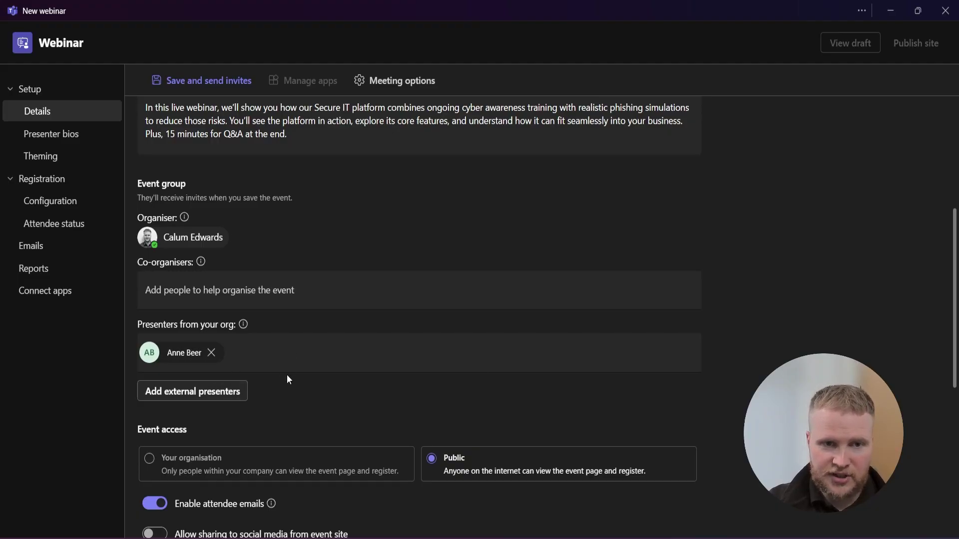
left_click(218, 392)
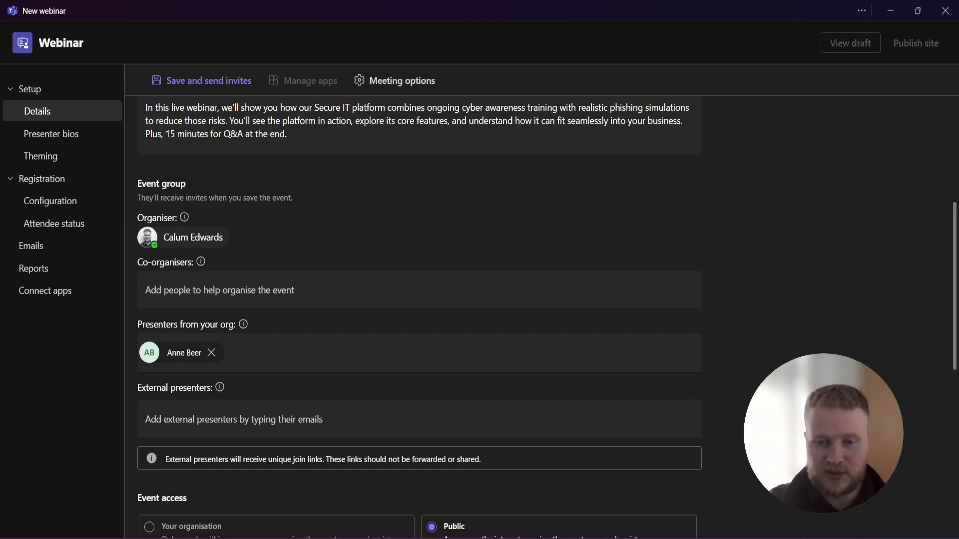
Allow sharing to social media from the event site and review the attendee experience settings.
scroll(886, 283, "down", 5)
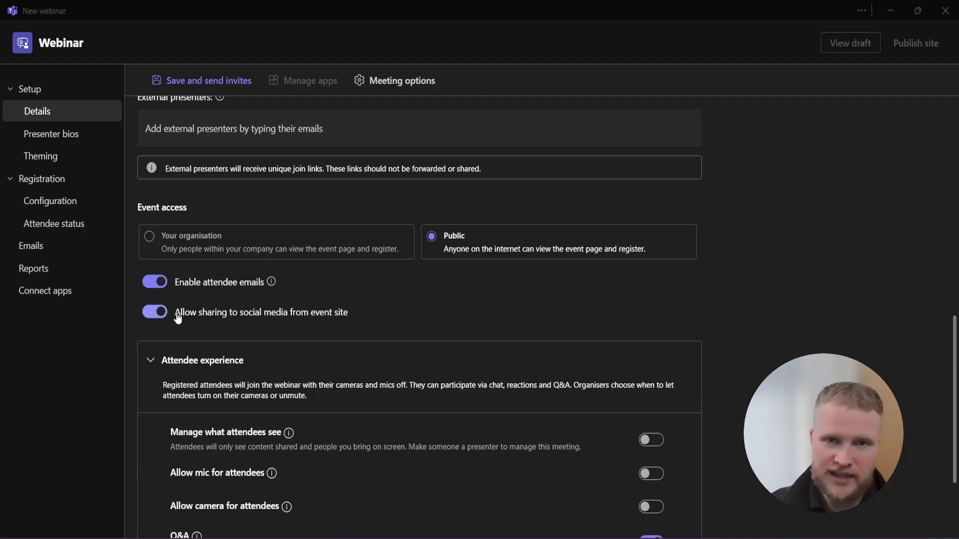
scroll(838, 220, "down", 2)
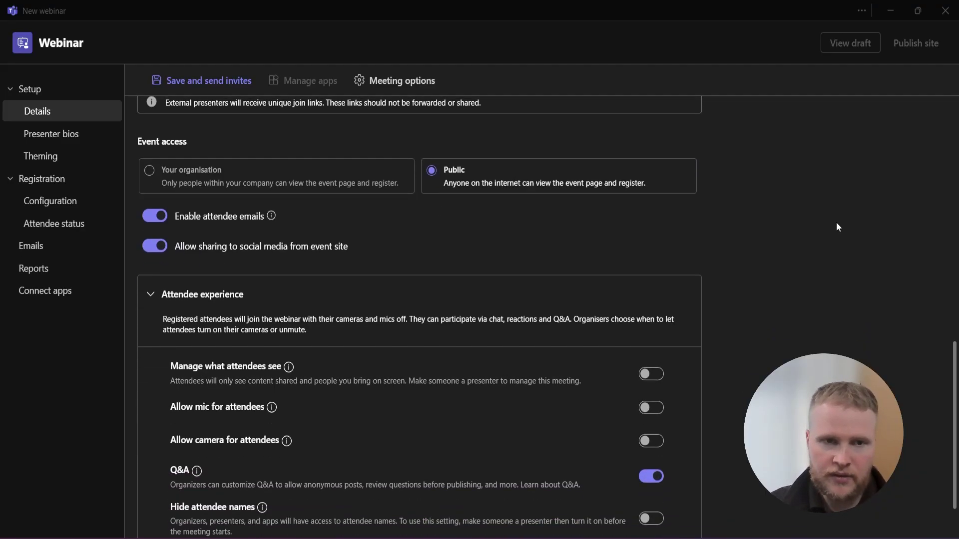
scroll(819, 246, "down", 1)
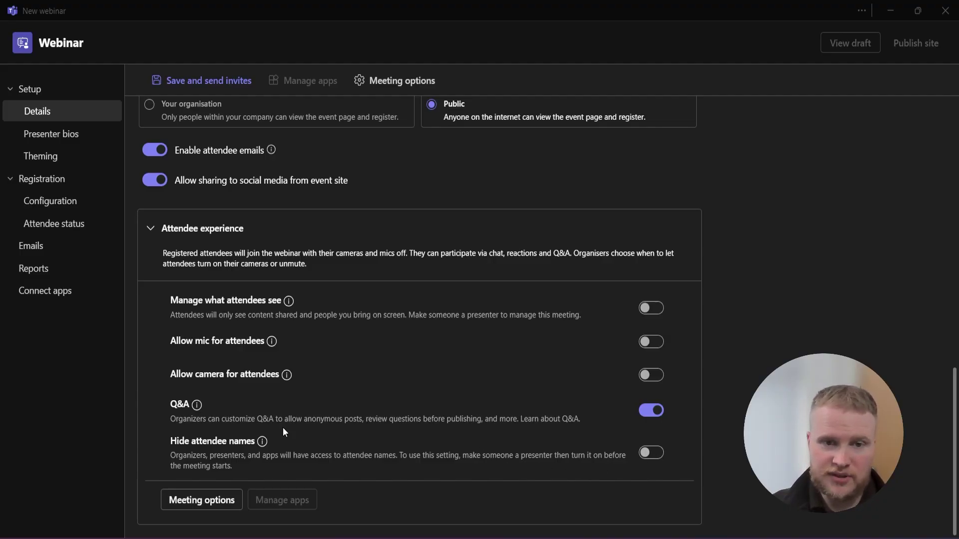
Open the meeting options and examine the lobby access settings, including the choices for who can admit from the lobby.
left_click(206, 501)
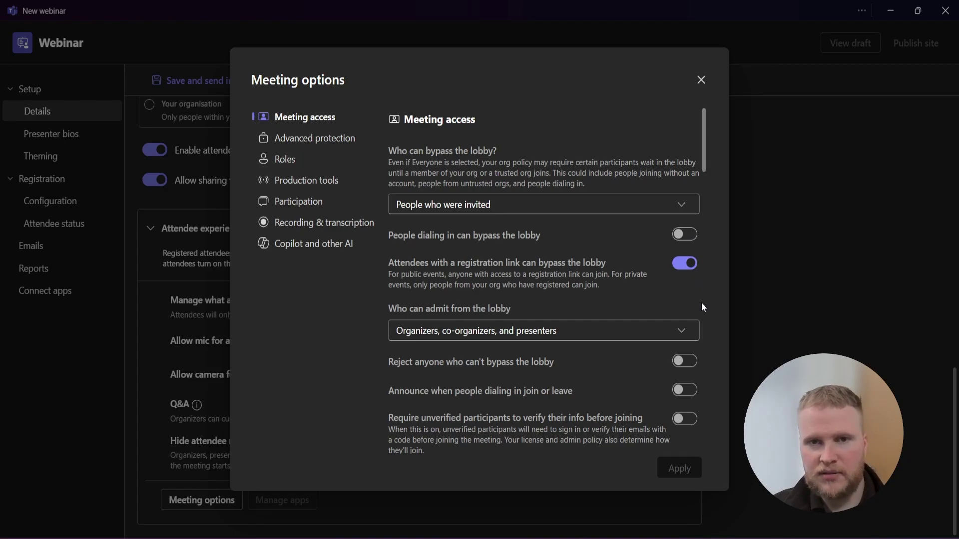
scroll(703, 306, "down", 1)
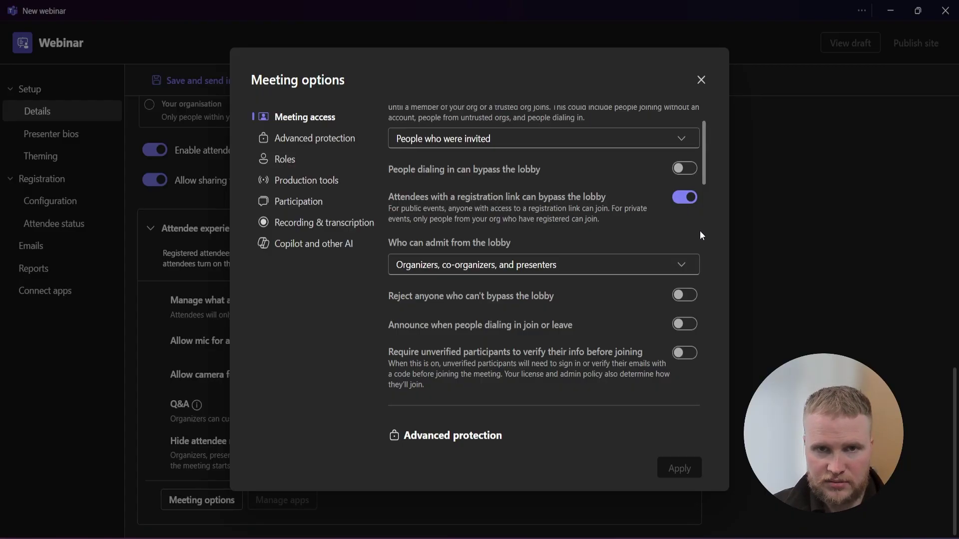
scroll(701, 232, "down", 2)
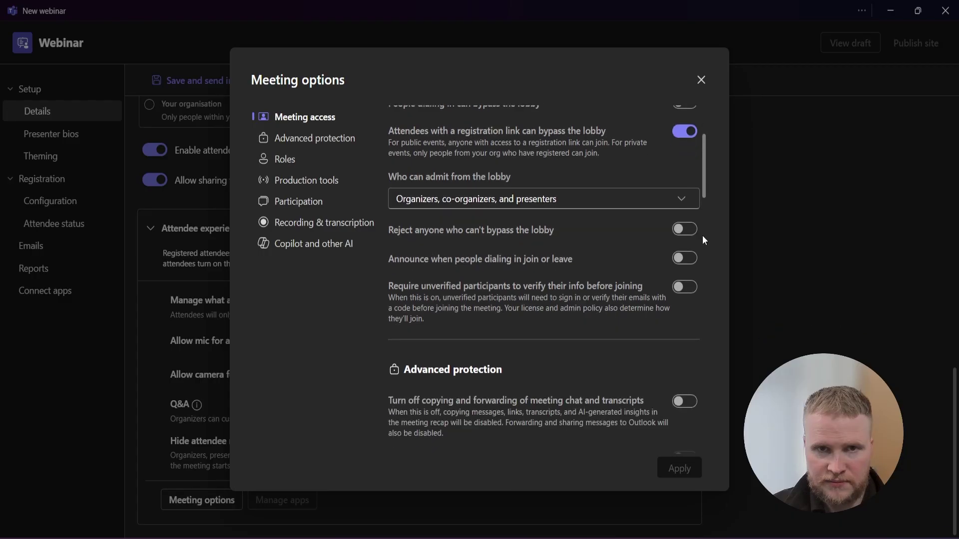
left_click(687, 203)
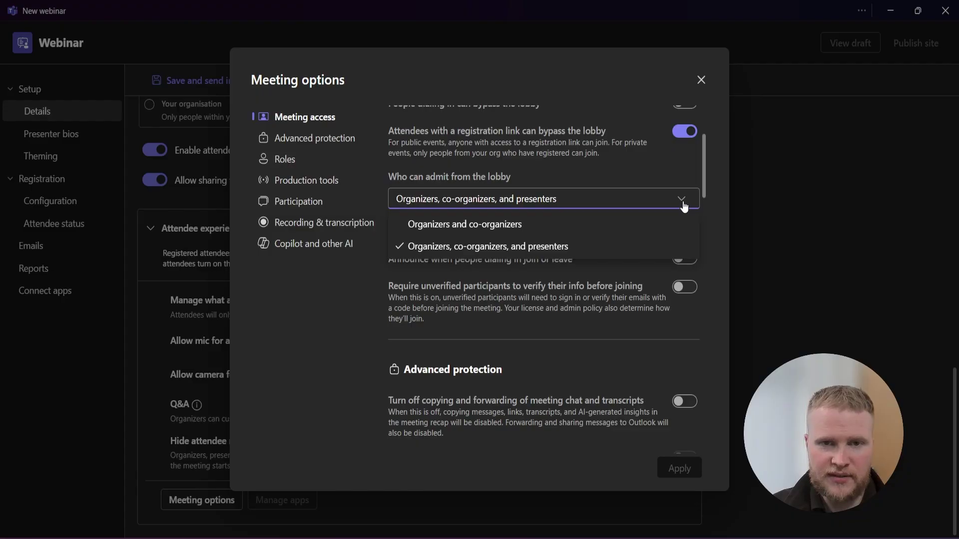
left_click(684, 205)
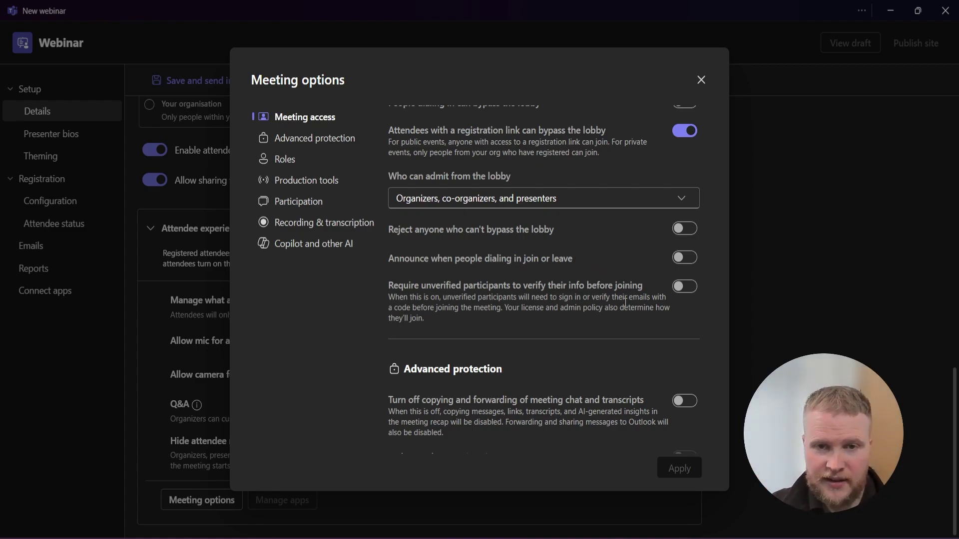
Review the advanced protection settings and enable detection of sensitive content during screen sharing.
scroll(670, 297, "down", 3)
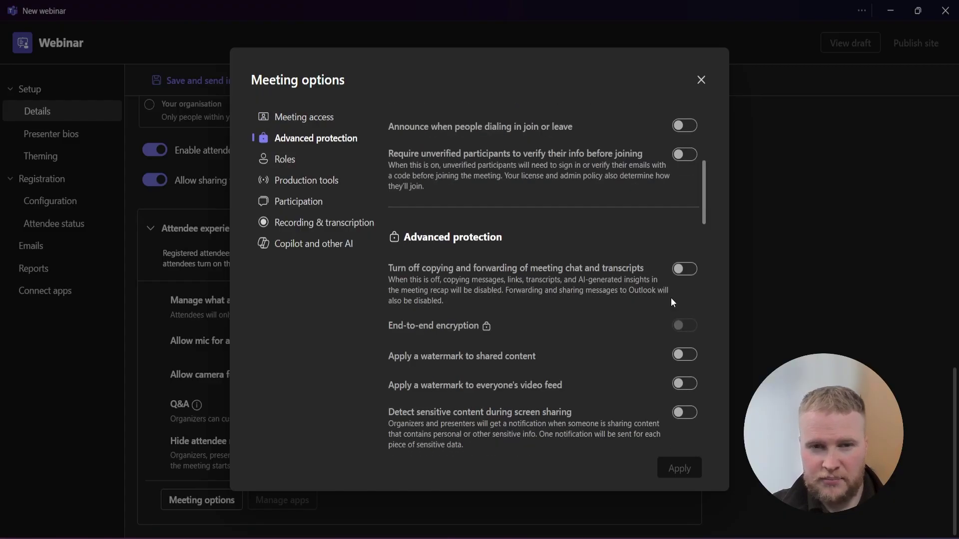
scroll(638, 250, "down", 3)
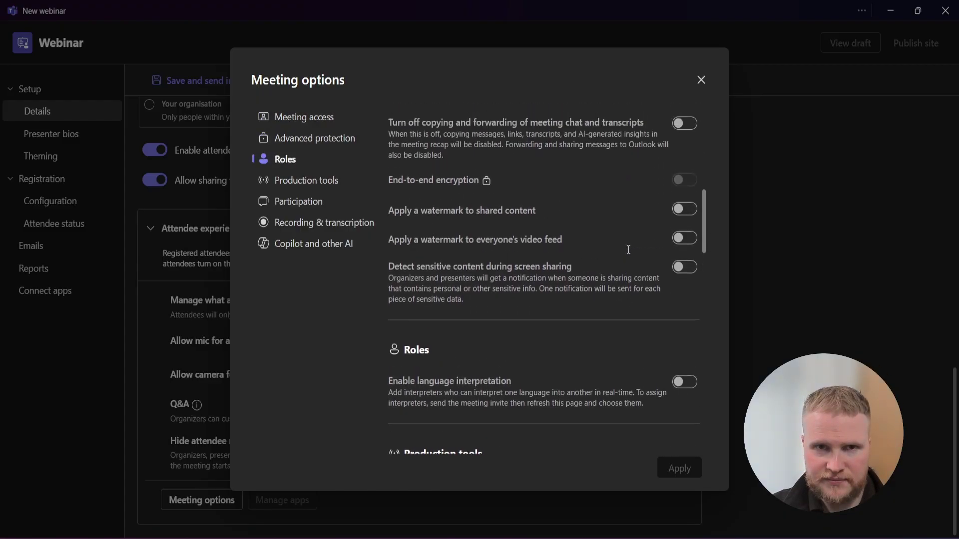
scroll(627, 249, "up", 2)
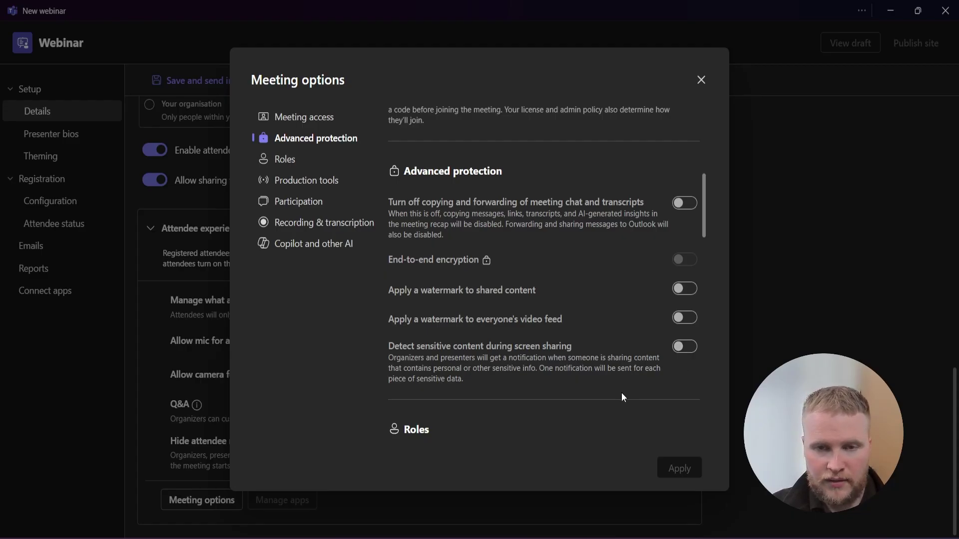
left_click_drag(466, 380, 389, 350)
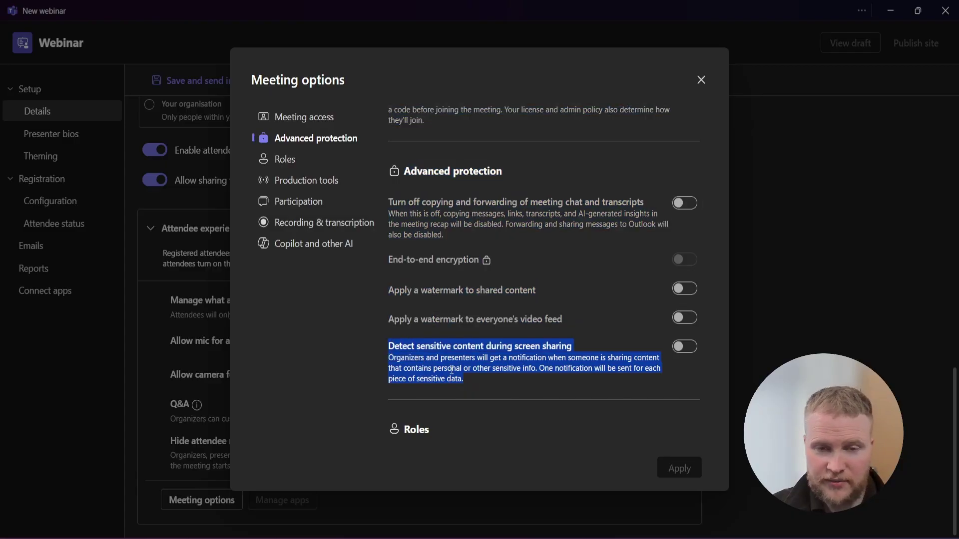
left_click(475, 379)
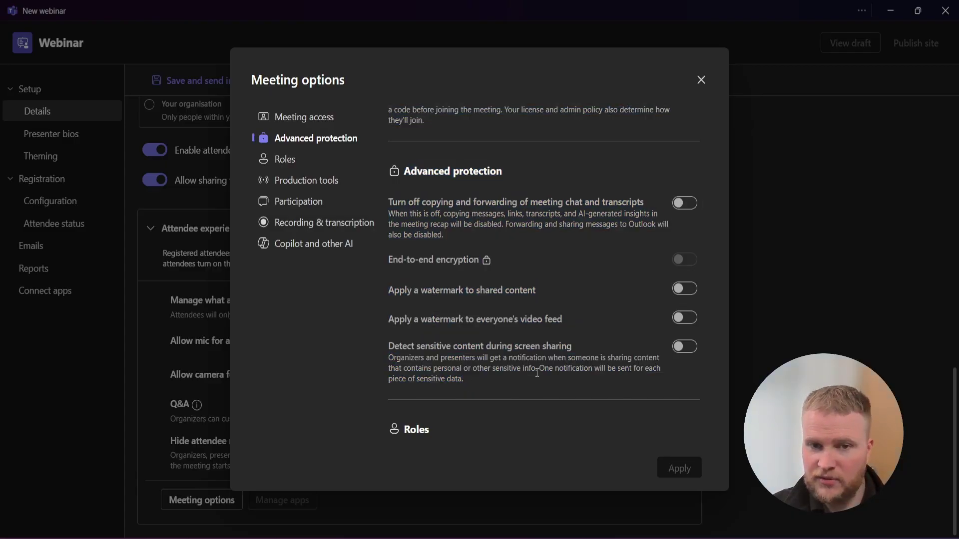
left_click(683, 347)
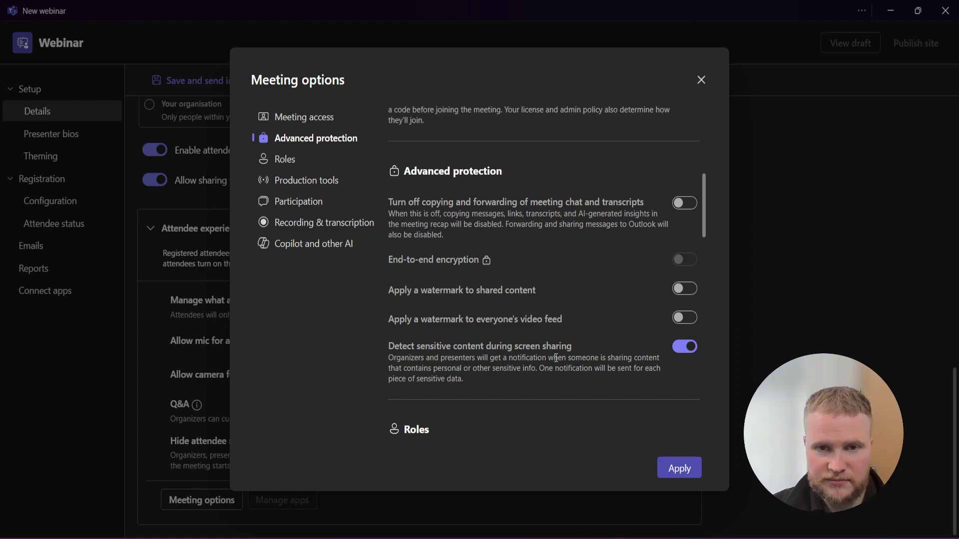
Examine the roles and production tools settings in the meeting options, including language interpretation and the green room.
scroll(549, 380, "down", 4)
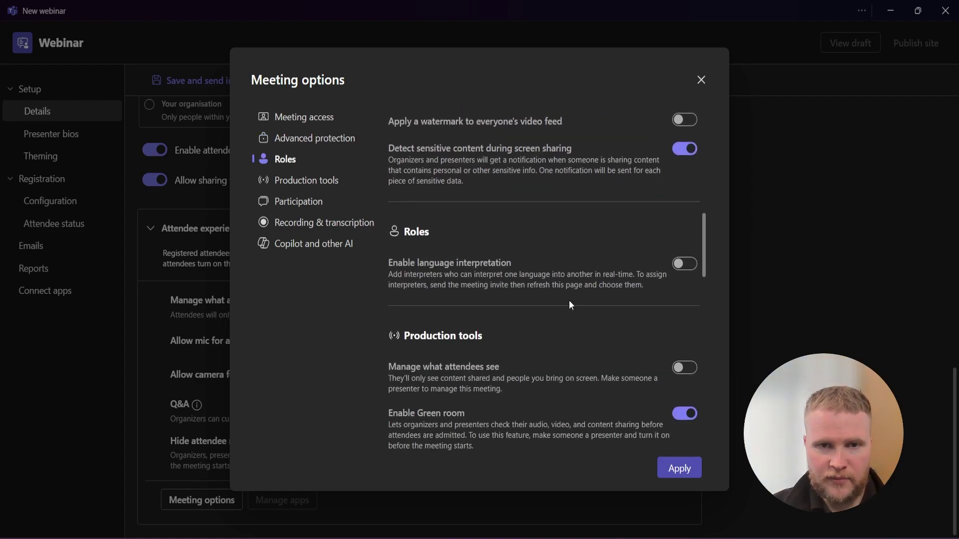
scroll(568, 305, "down", 3)
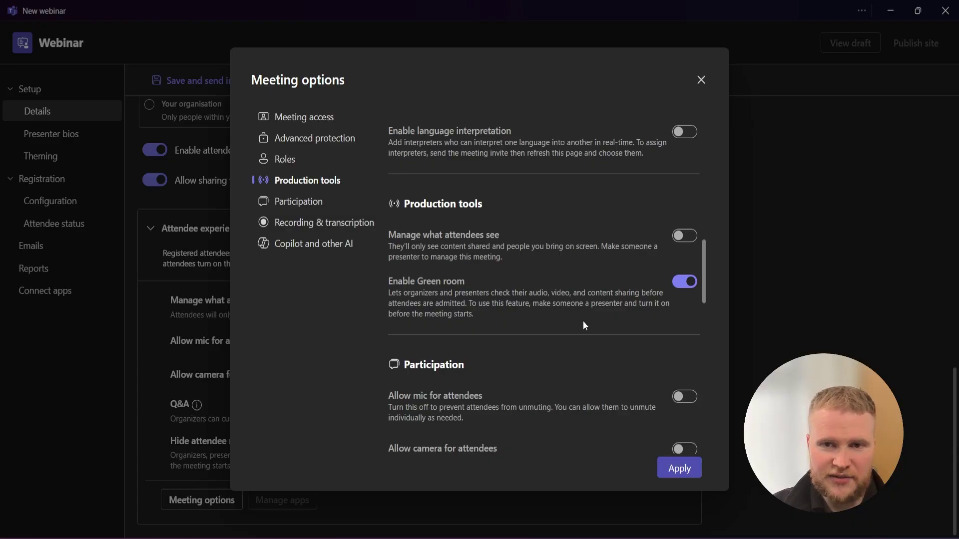
left_click_drag(486, 317, 392, 295)
left_click(510, 315)
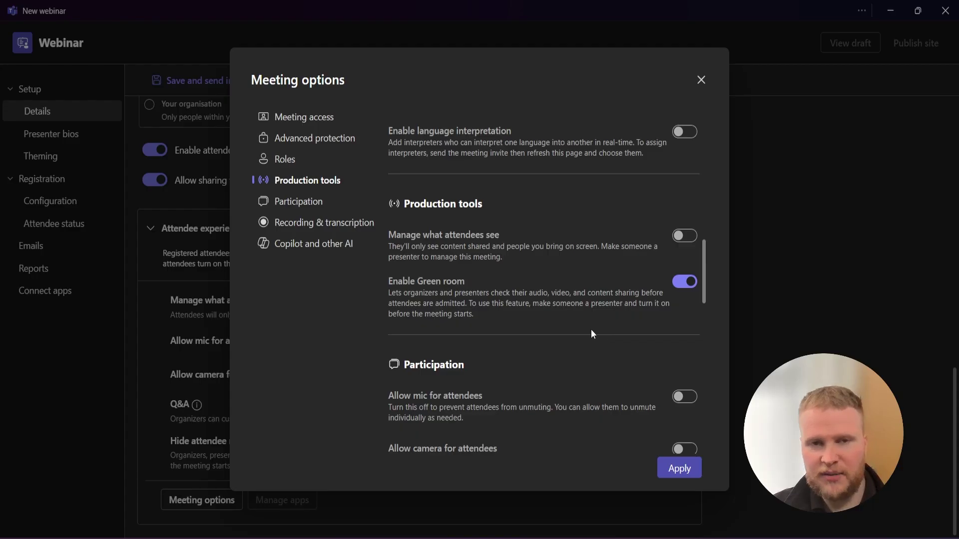
Examine the participation settings, including the meeting chat choices, Q&A management, reactions, attendee names and attendance report.
scroll(588, 328, "down", 3)
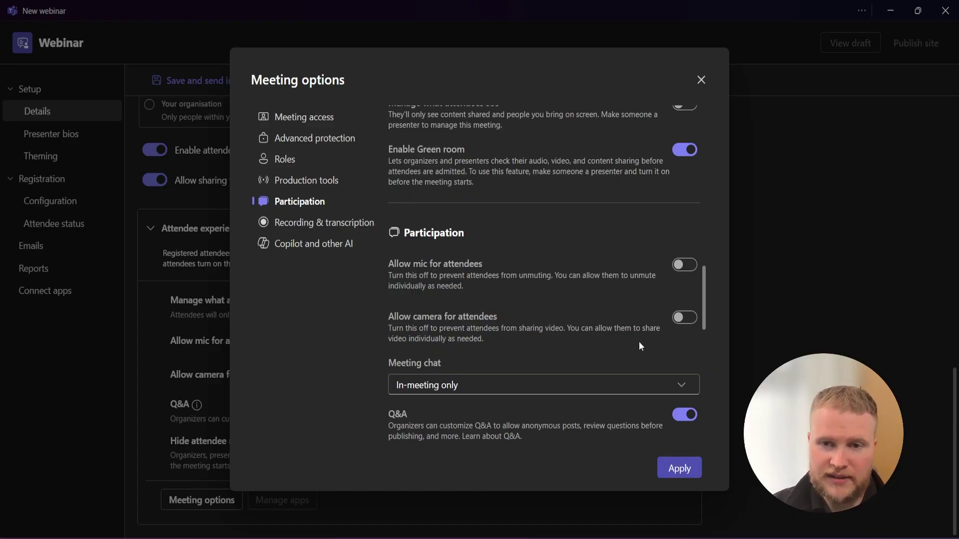
scroll(649, 329, "down", 3)
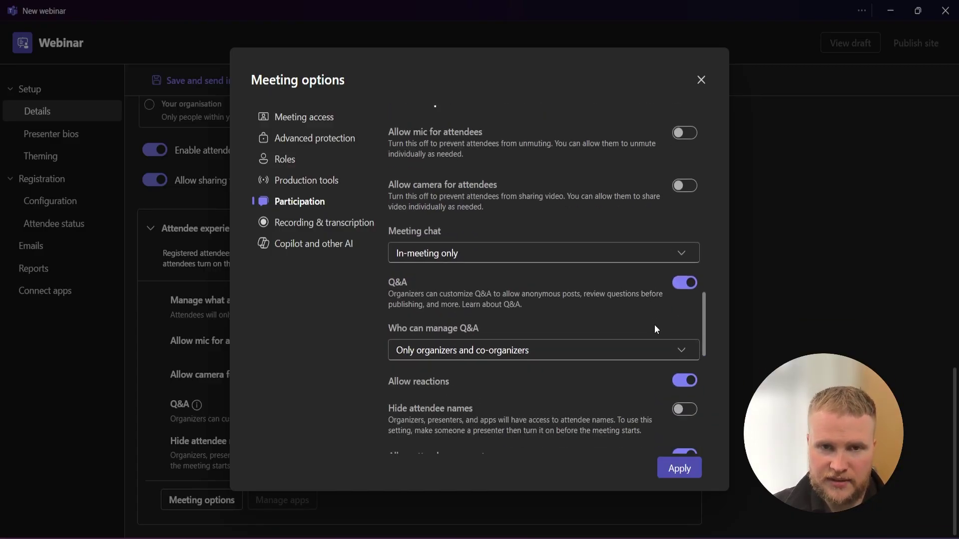
left_click(694, 253)
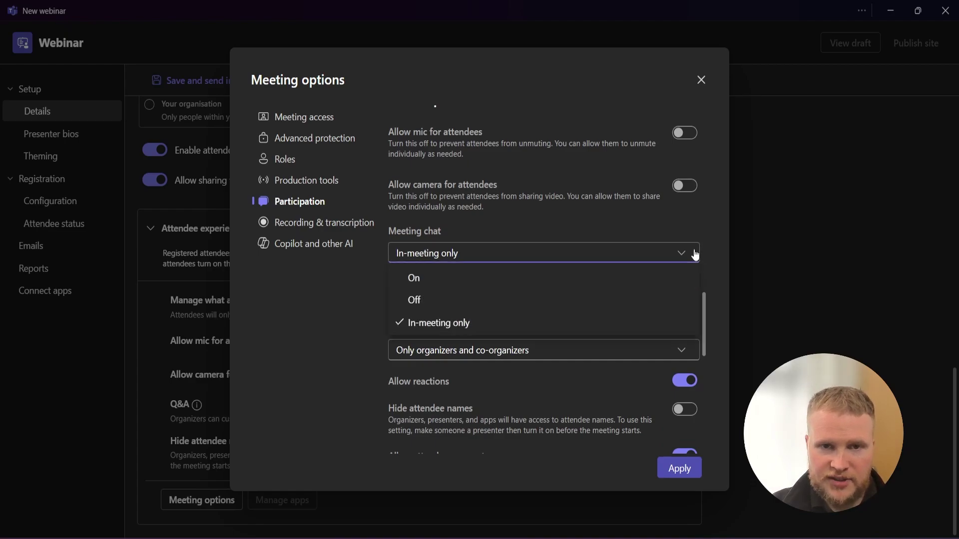
left_click(695, 255)
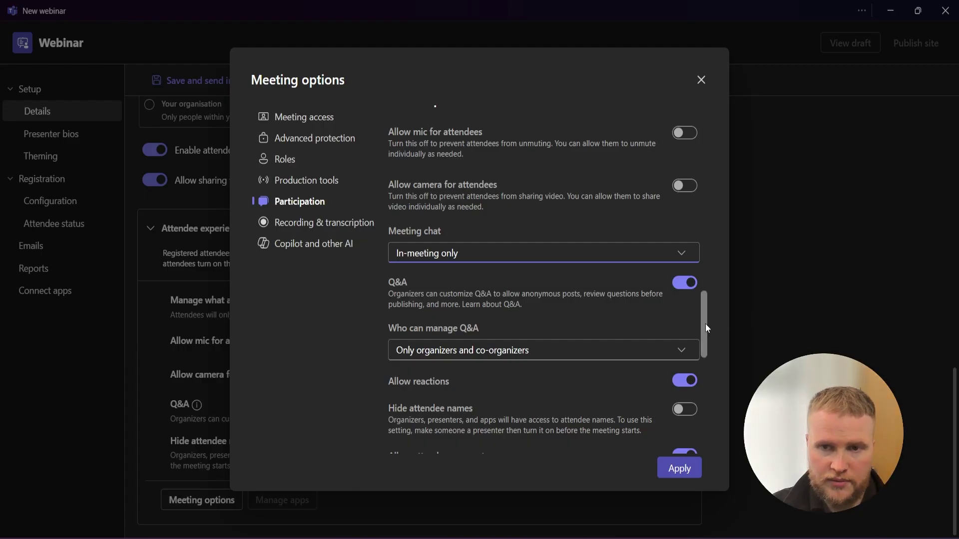
left_click_drag(705, 323, 705, 337)
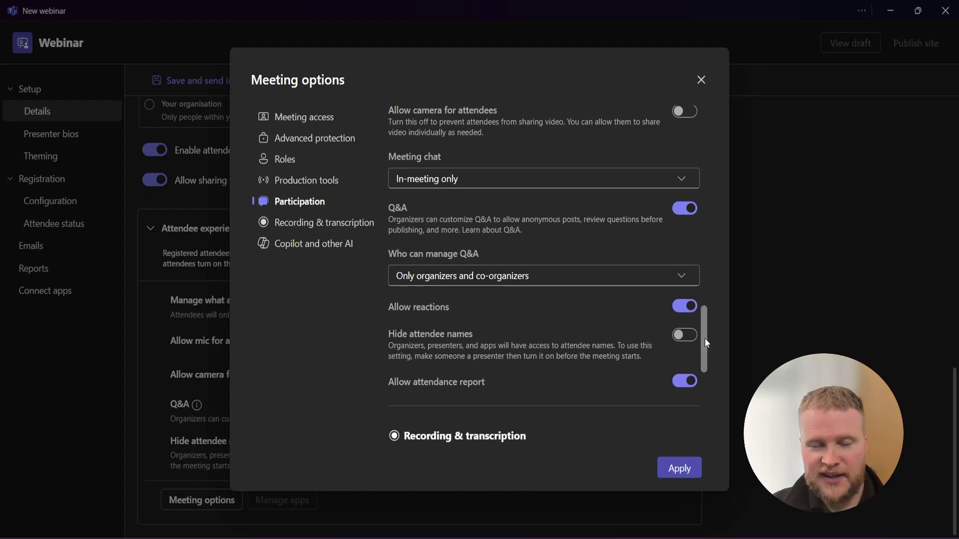
left_click_drag(705, 337, 708, 354)
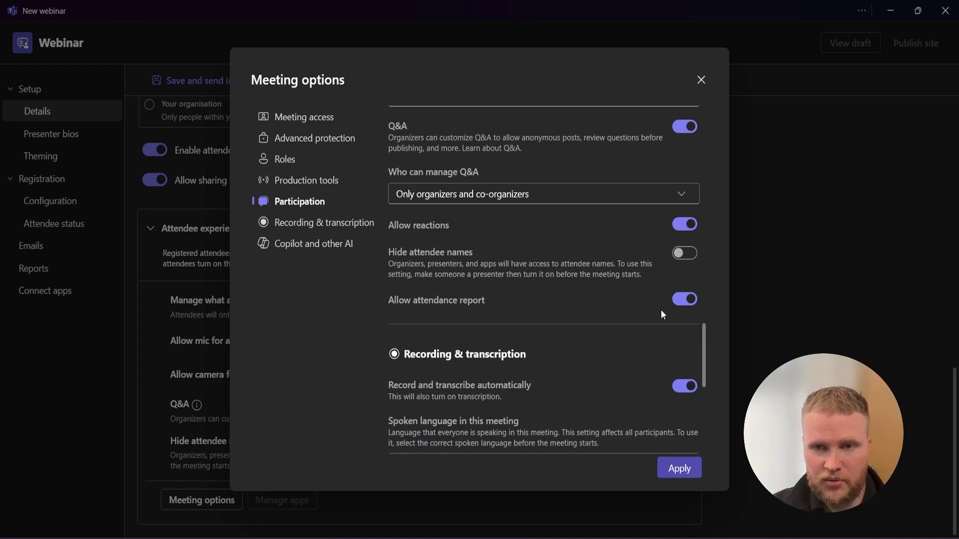
Examine the recording and transcription settings and the Copilot option for the meeting.
left_click_drag(705, 343, 702, 370)
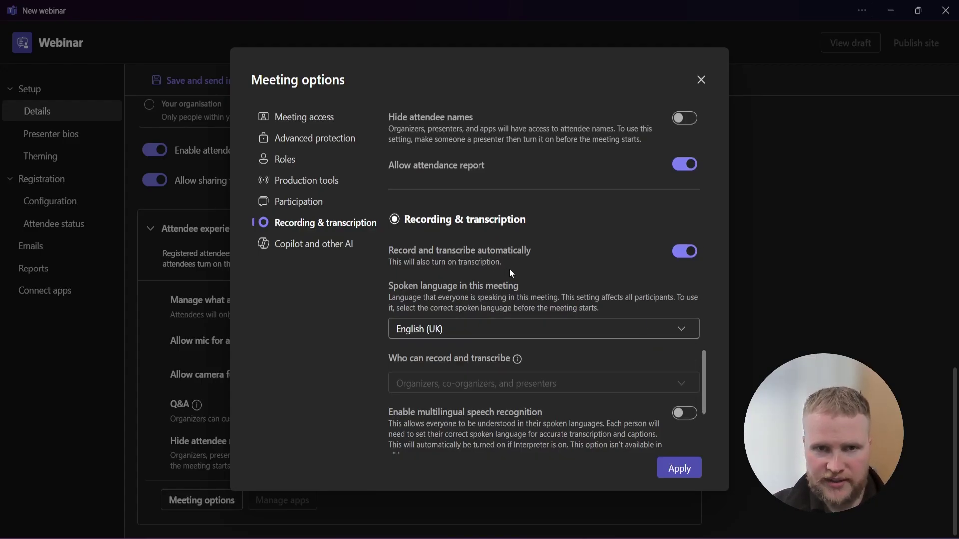
left_click_drag(703, 373, 704, 378)
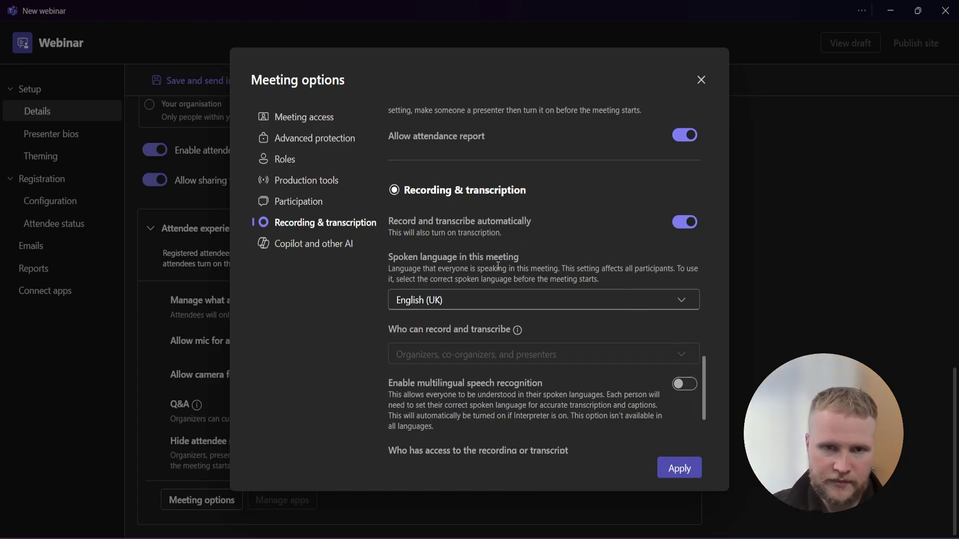
scroll(376, 406, "down", 2)
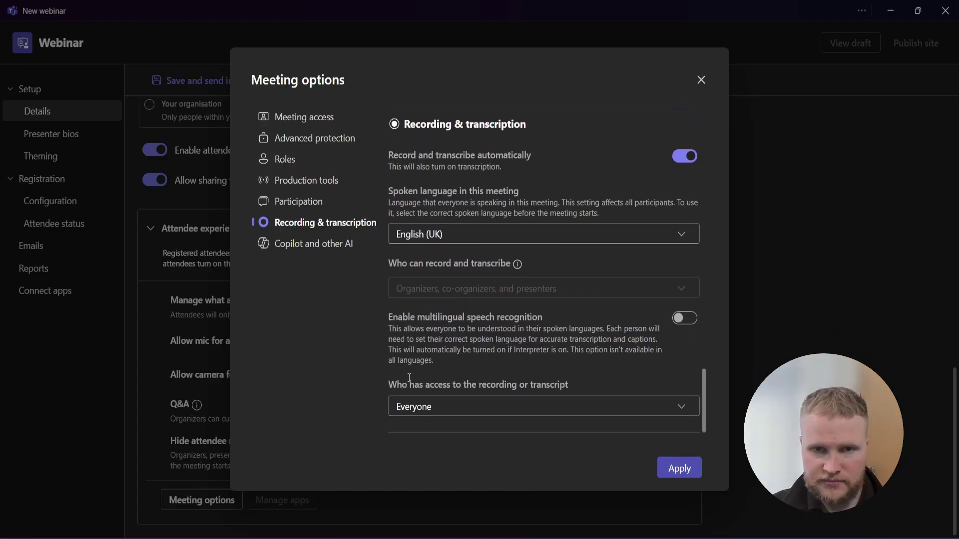
scroll(373, 351, "down", 3)
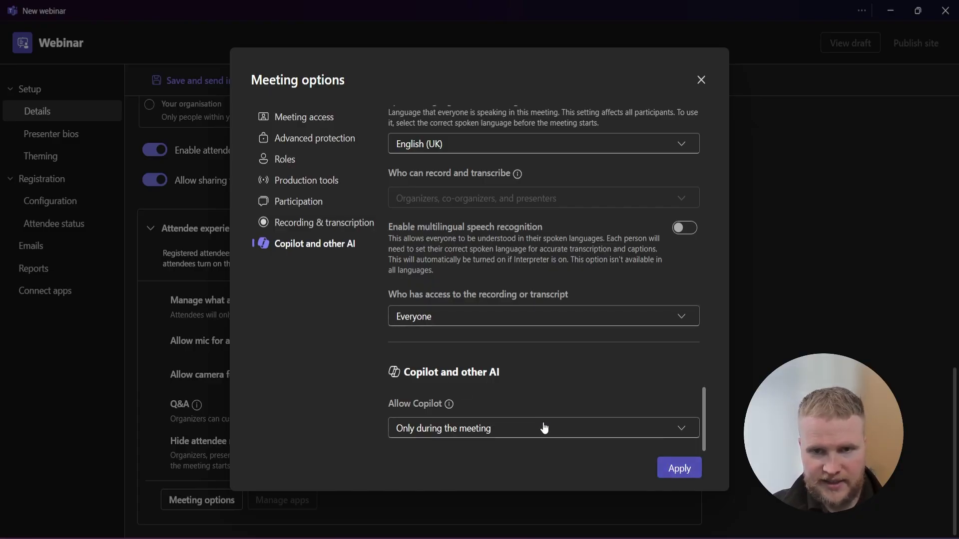
Apply the meeting options and save the webinar details.
left_click(676, 474)
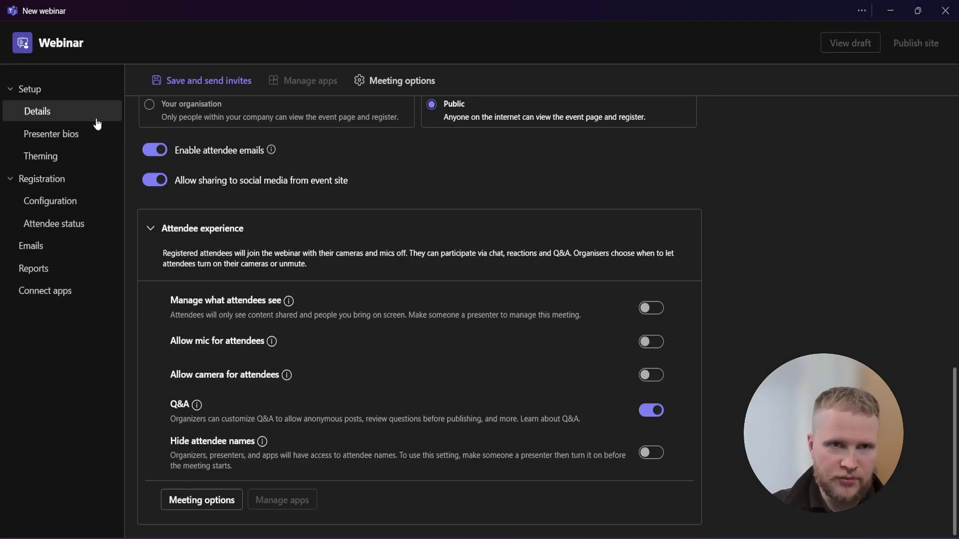
left_click(88, 134)
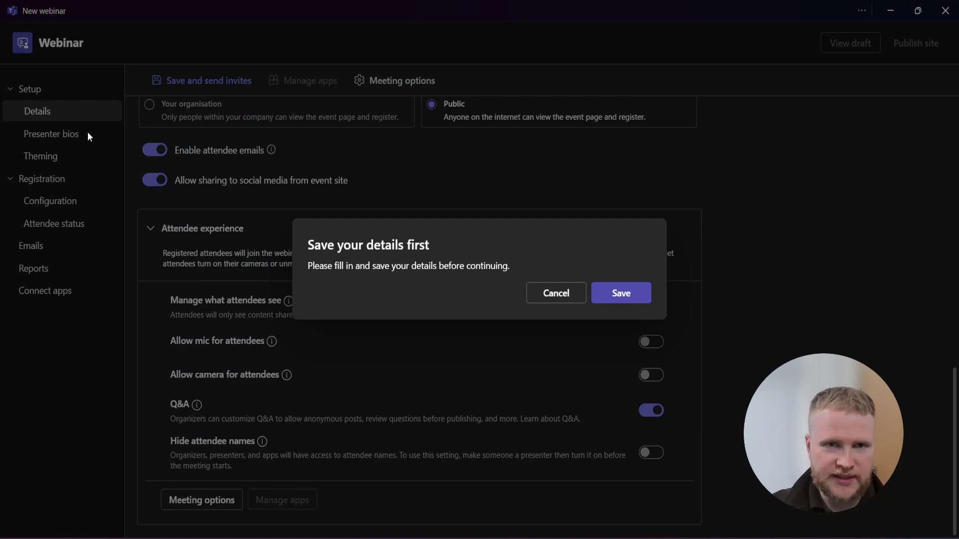
left_click(621, 293)
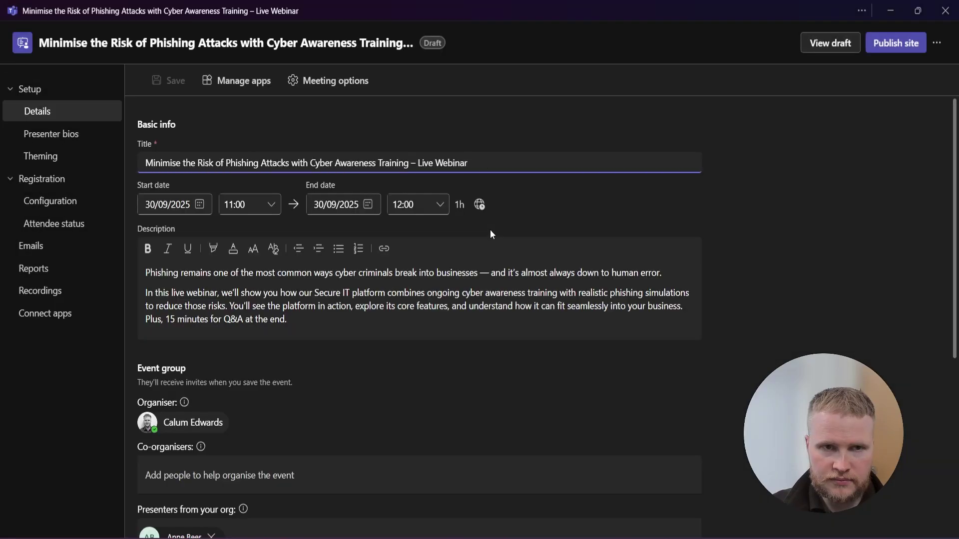
Open the presenter's bio for editing, examine its company, profile, website and photo fields, and close it without saving.
left_click(87, 132)
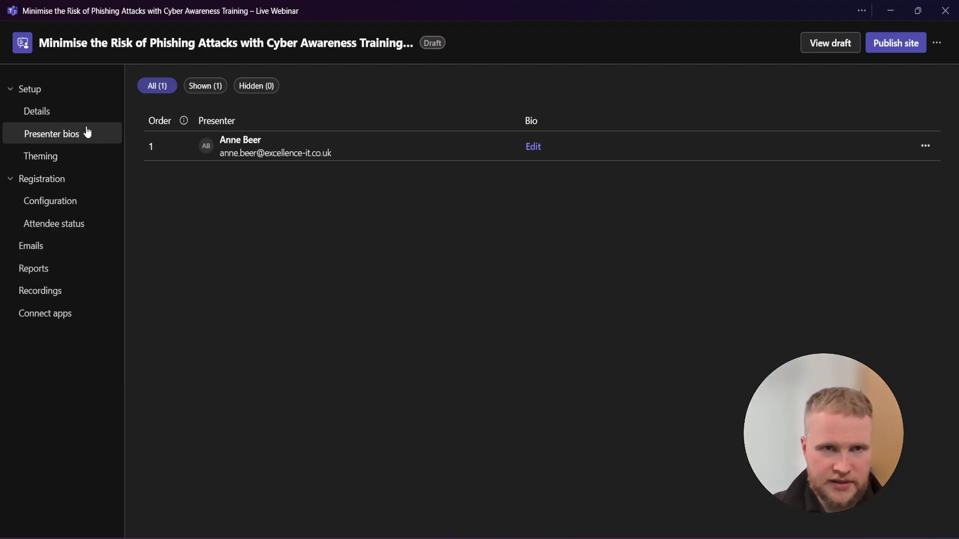
left_click(533, 146)
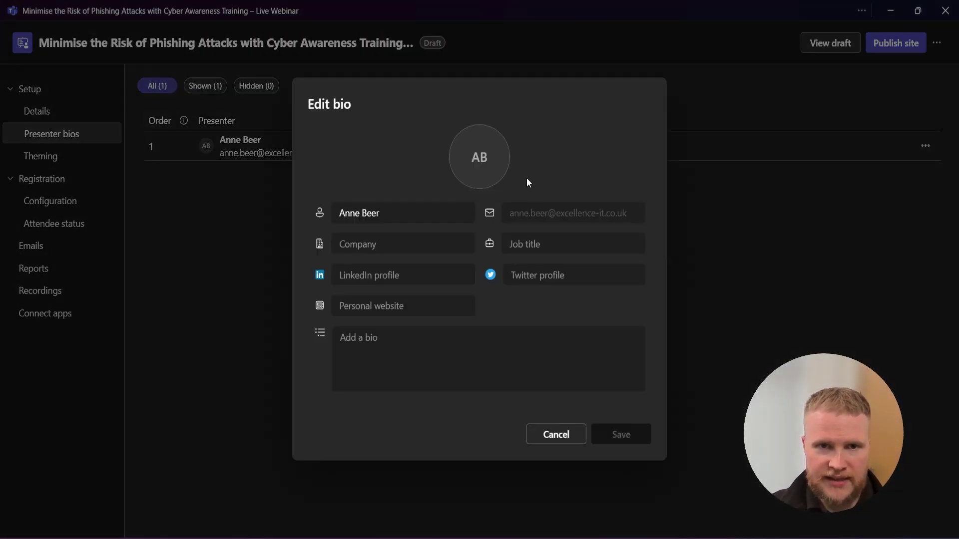
left_click(391, 245)
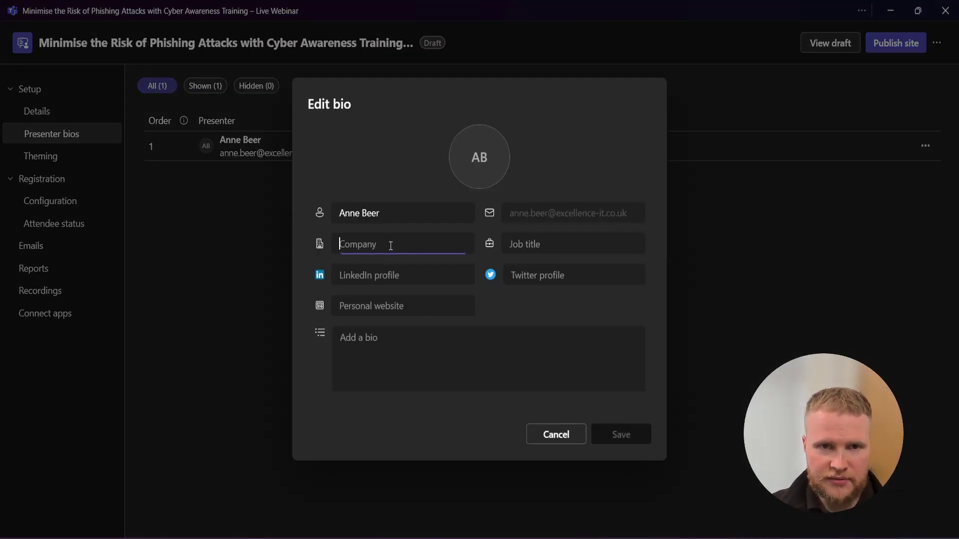
left_click(396, 274)
left_click(389, 310)
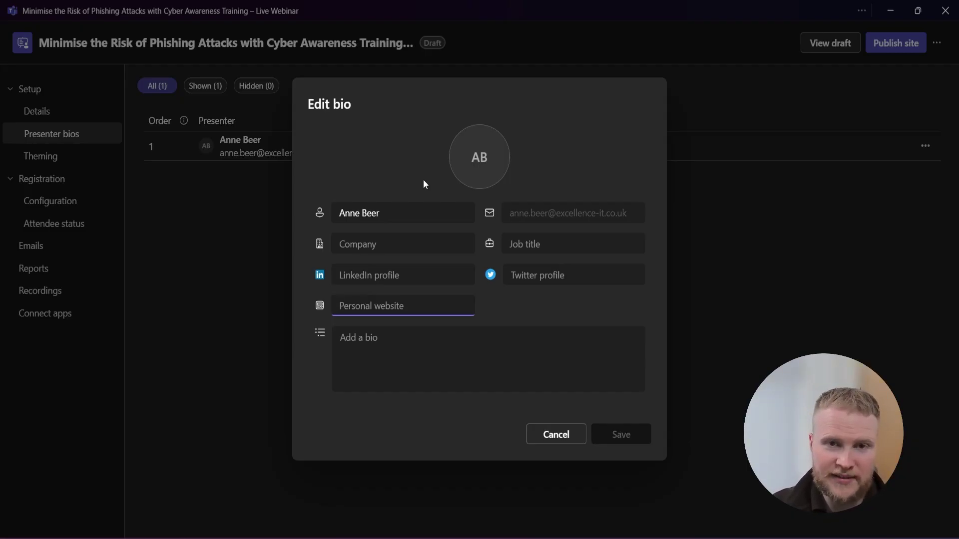
mouse_move(479, 157)
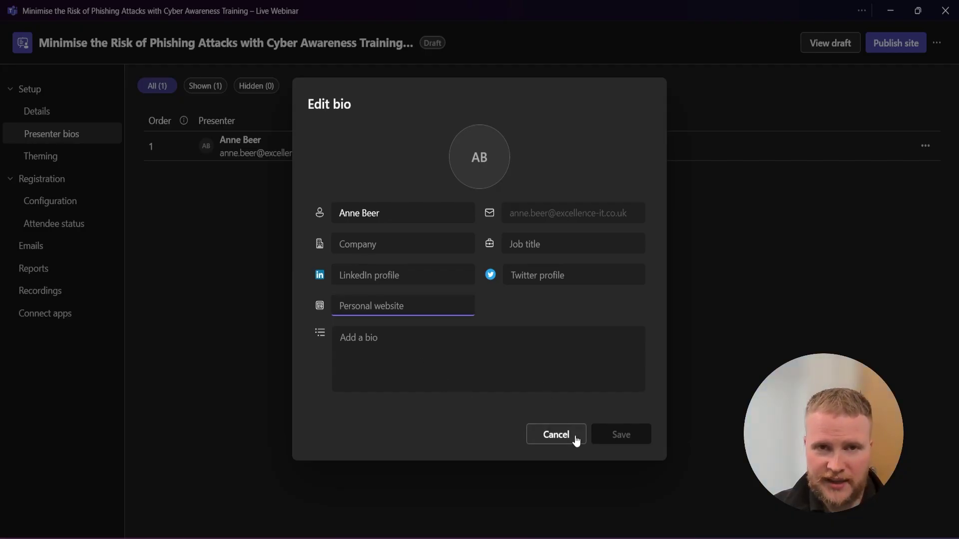
left_click(557, 434)
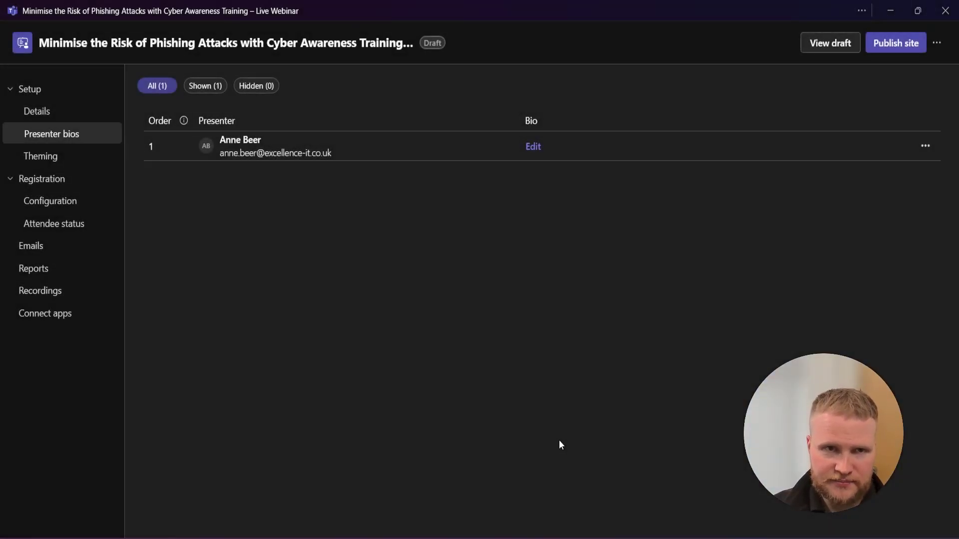
Review the event theming with its banner image, logo and theme colour, and view the available theme colours.
left_click(90, 163)
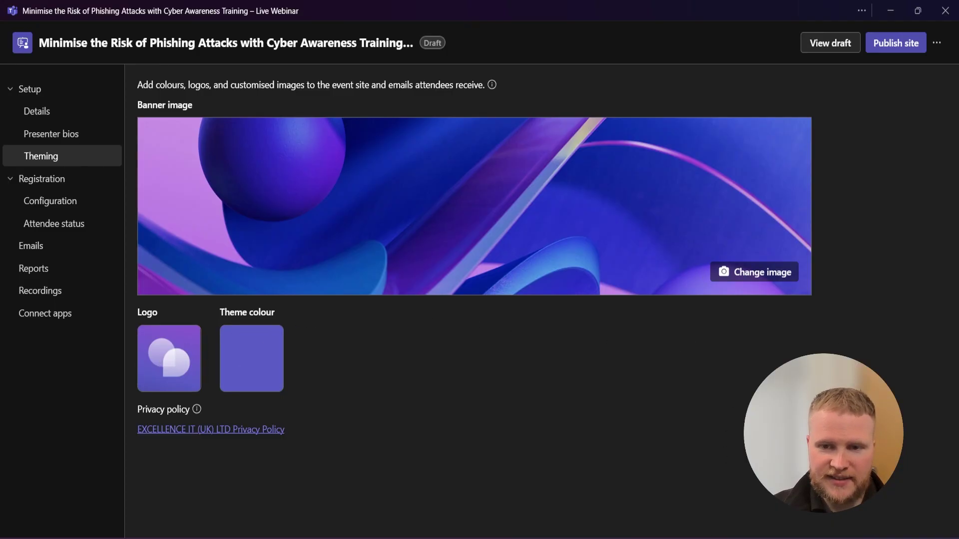
mouse_move(687, 538)
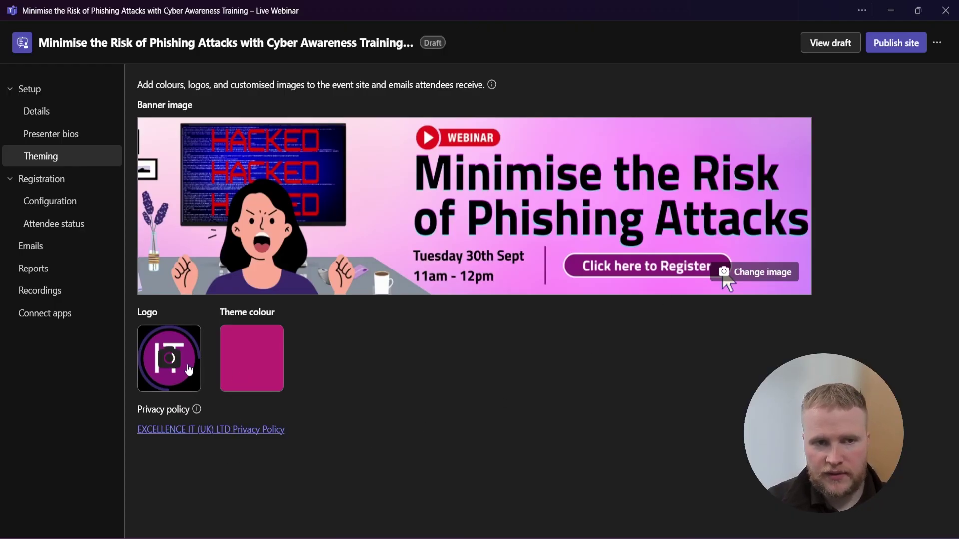
left_click(246, 387)
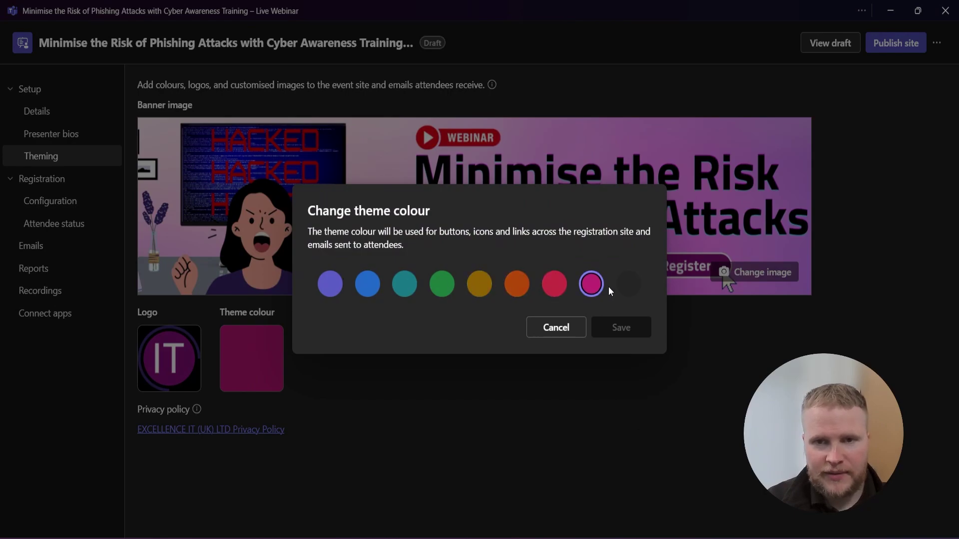
left_click(563, 330)
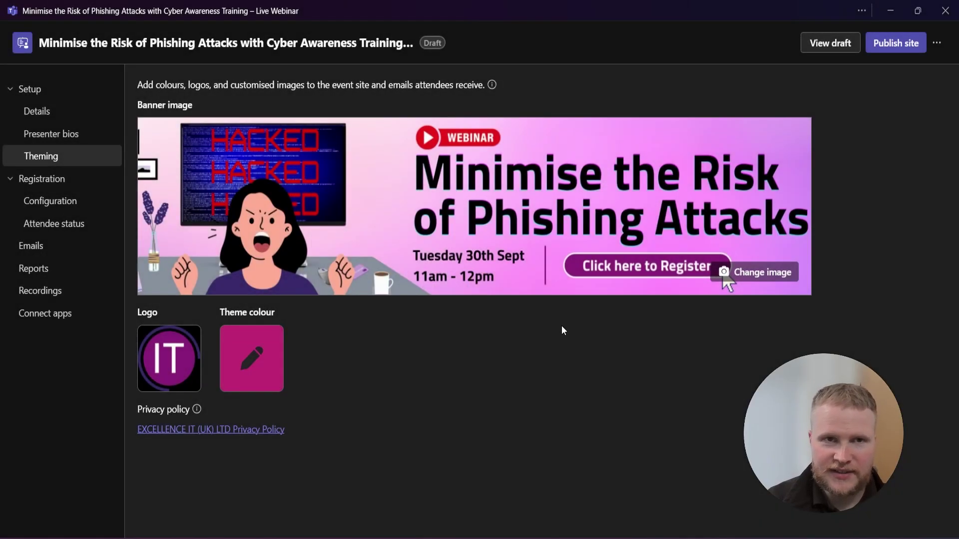
Require manual approval of all event registrations and add a required Job title field to the registration form.
left_click(79, 201)
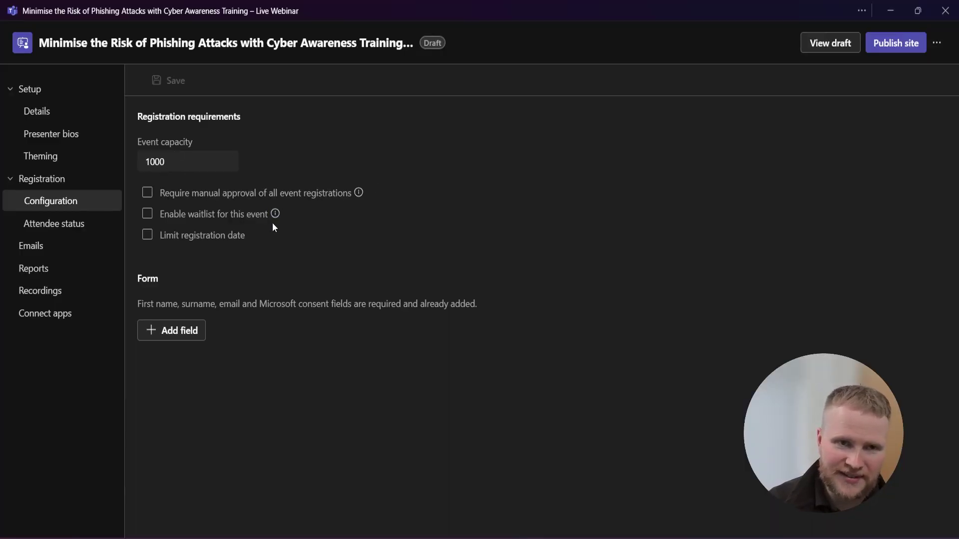
left_click(147, 193)
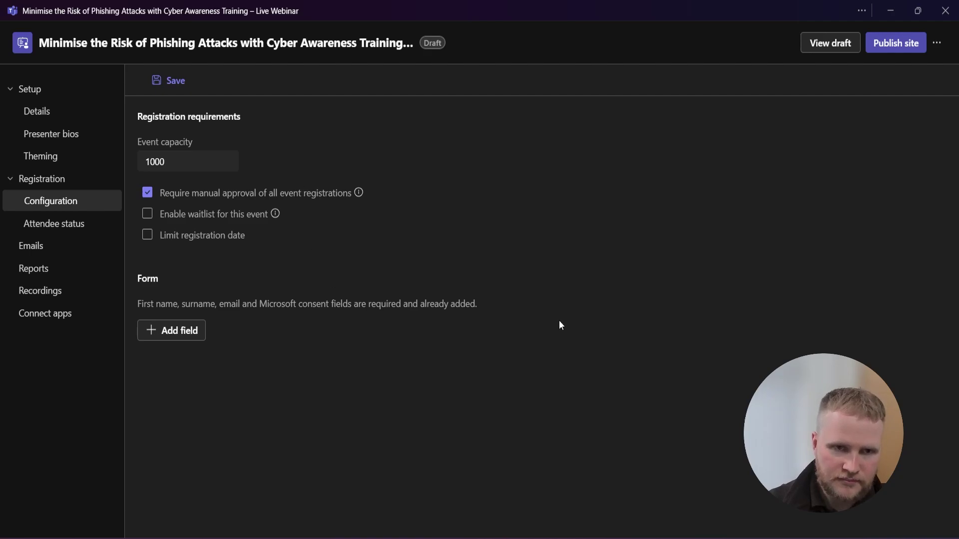
left_click(171, 337)
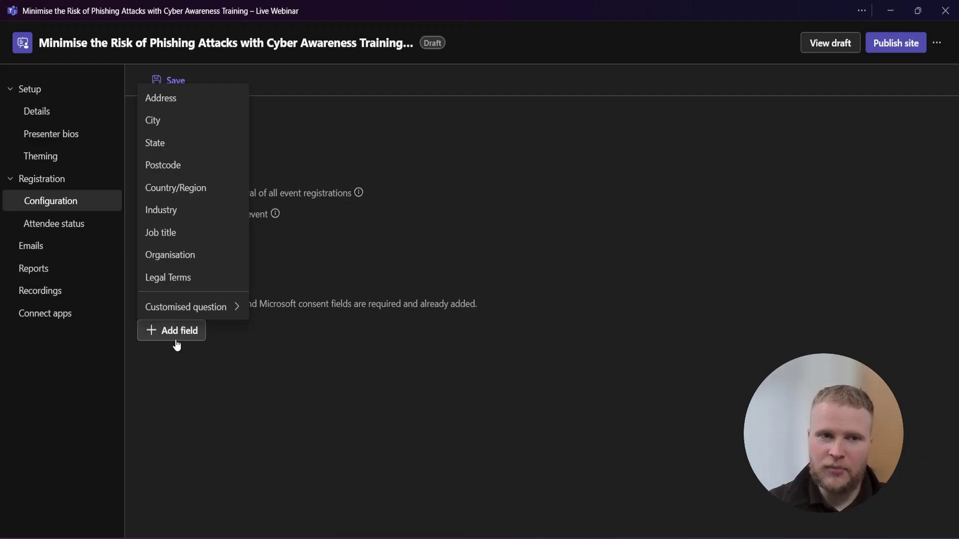
left_click(172, 235)
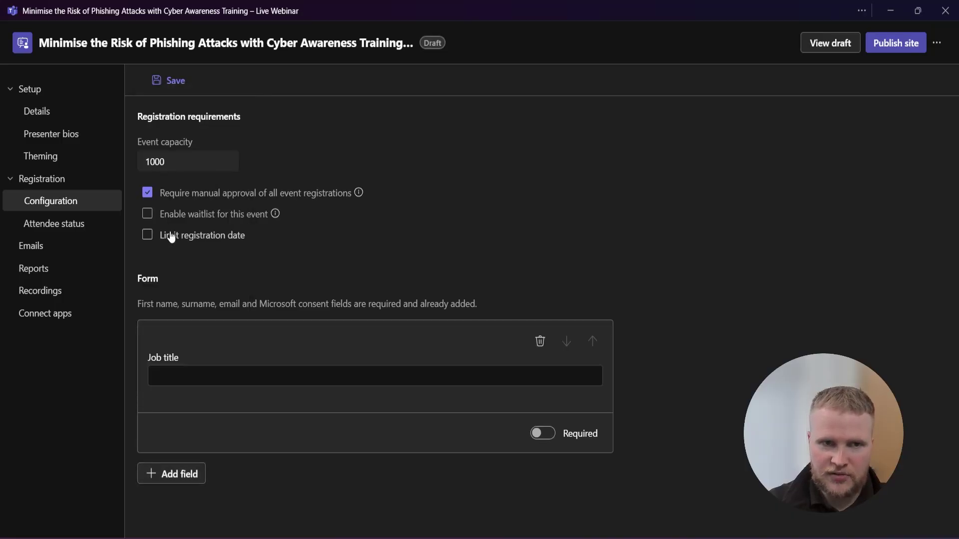
left_click(174, 488)
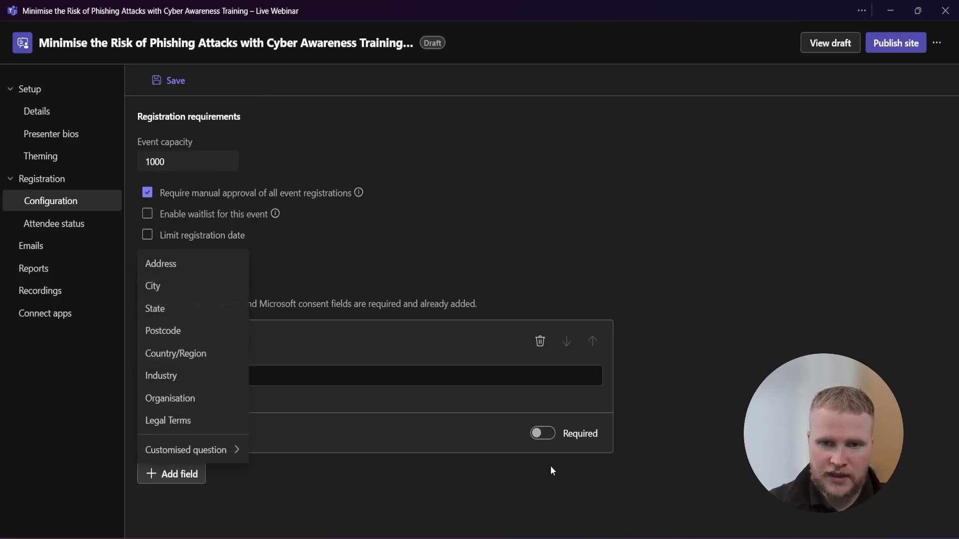
left_click(543, 433)
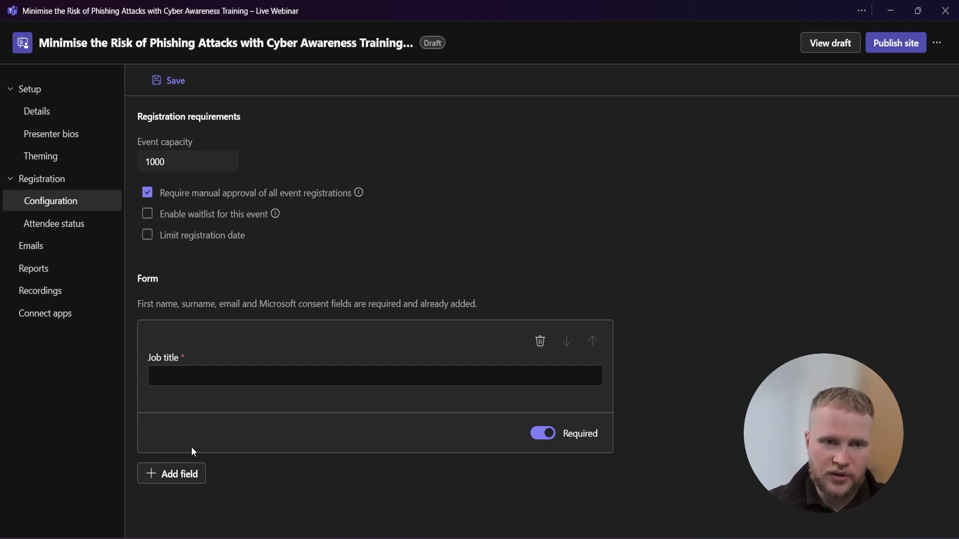
Add an Organisation field to the registration form and make it required.
left_click(152, 474)
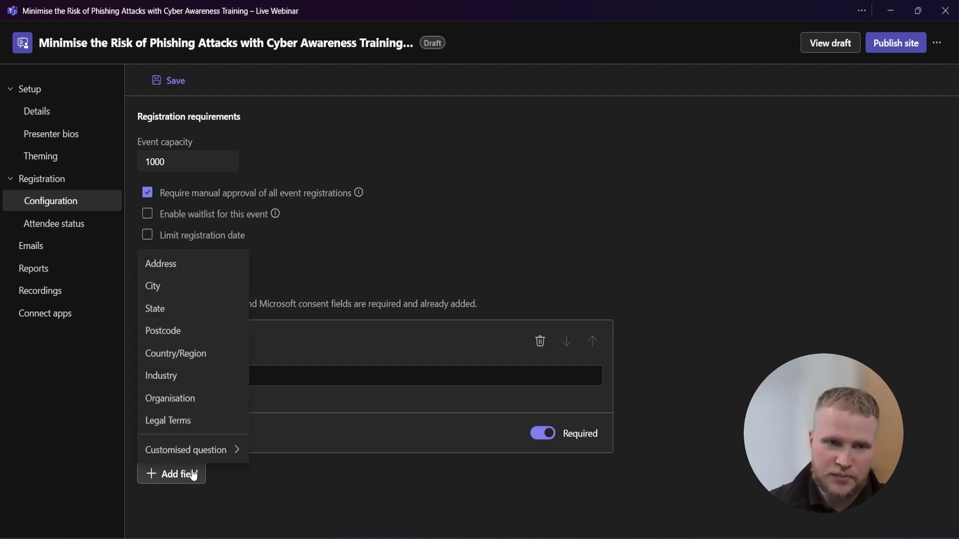
left_click(187, 398)
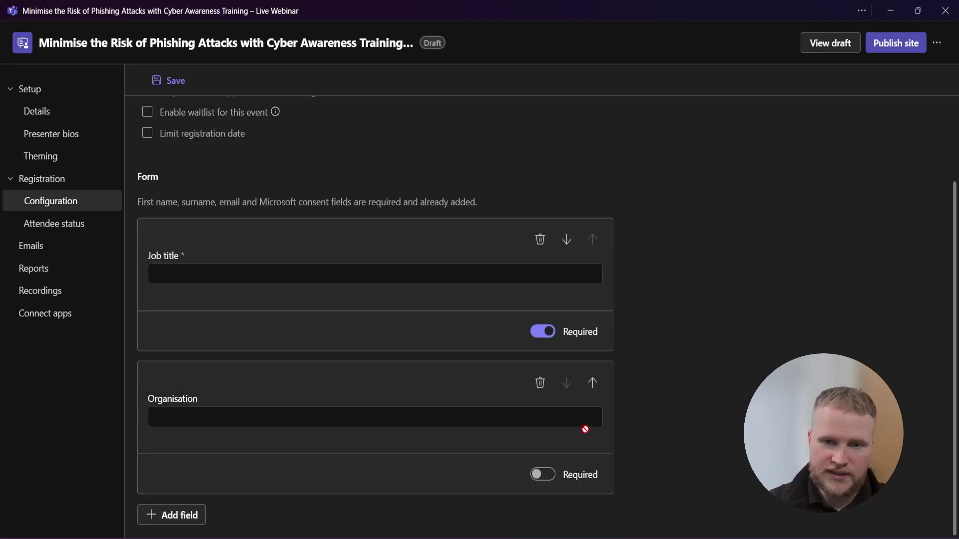
left_click(544, 477)
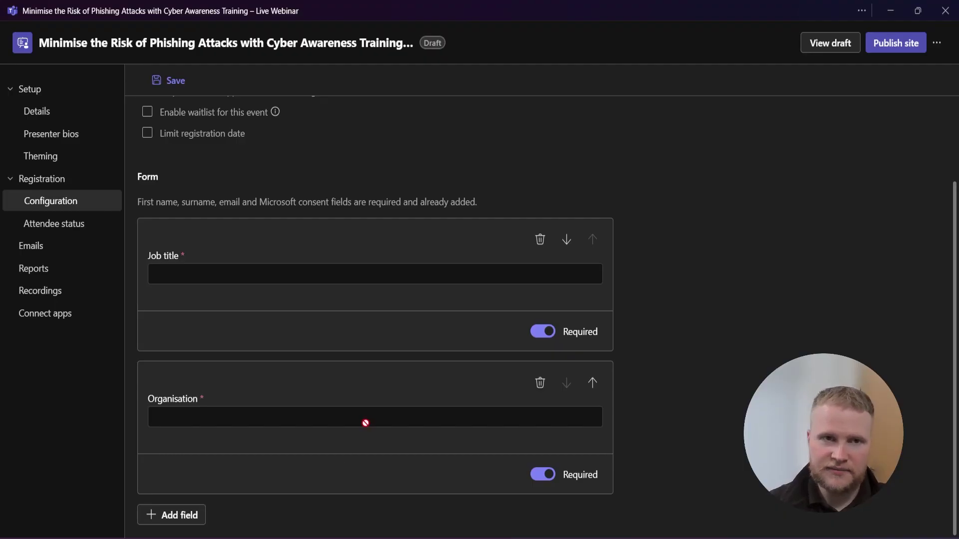
Review the registration form and the additional field types available for it, including the customised question types.
scroll(370, 417, "up", 2)
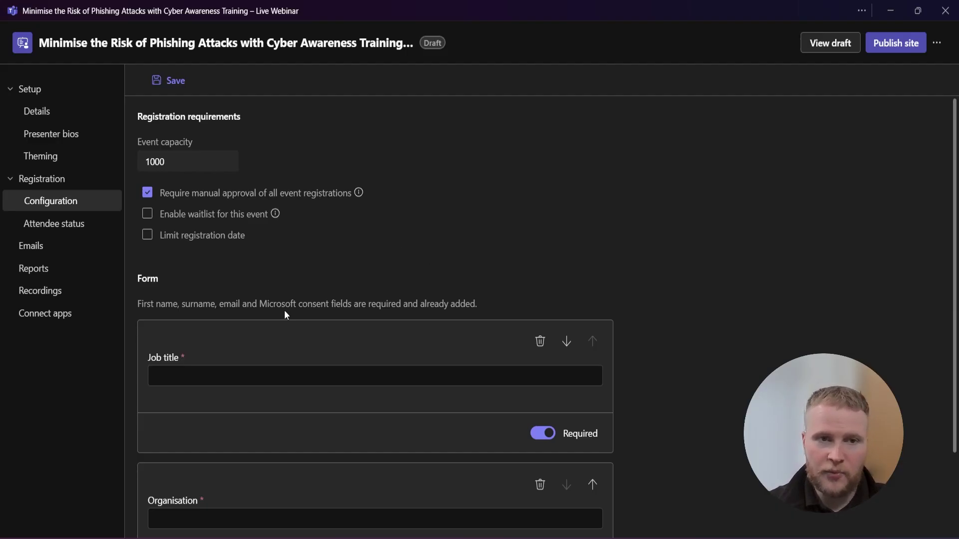
scroll(284, 311, "down", 2)
left_click(159, 517)
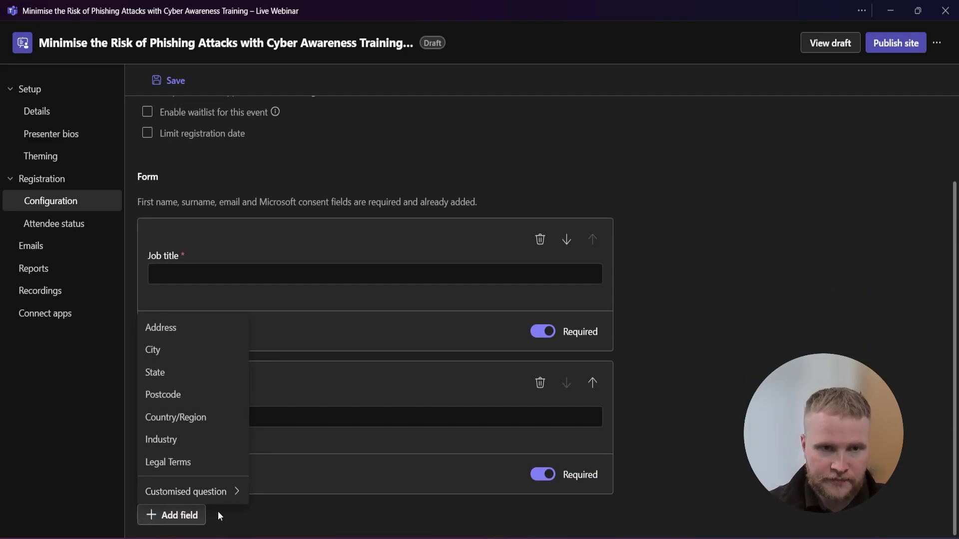
mouse_move(228, 499)
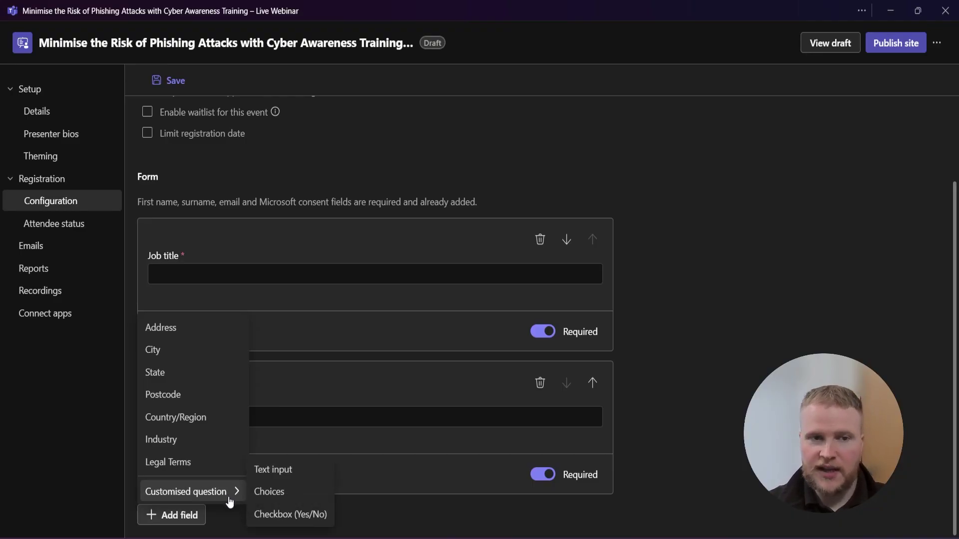
key("Escape")
Move the Organisation field above the Job title field in the registration form and save the registration configuration.
scroll(375, 300, "up", 2)
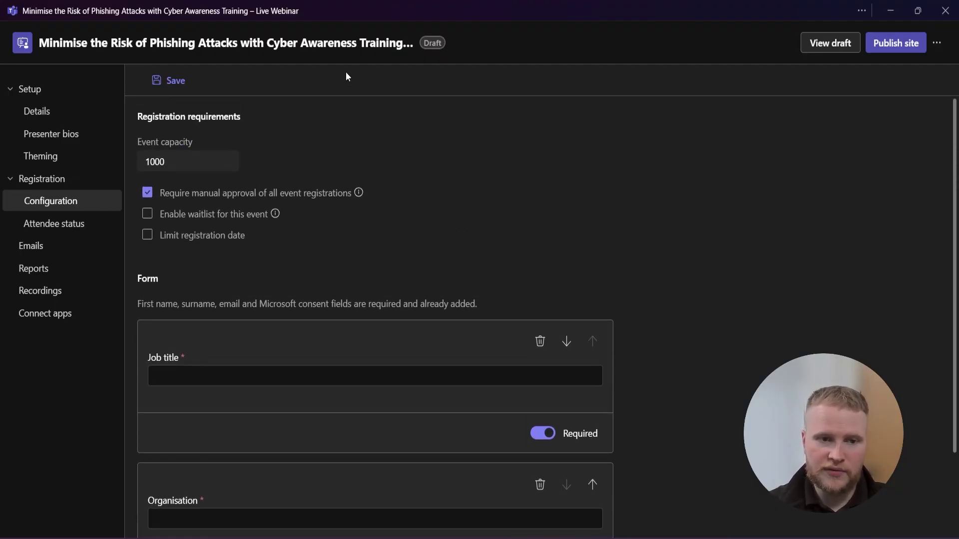
left_click(592, 484)
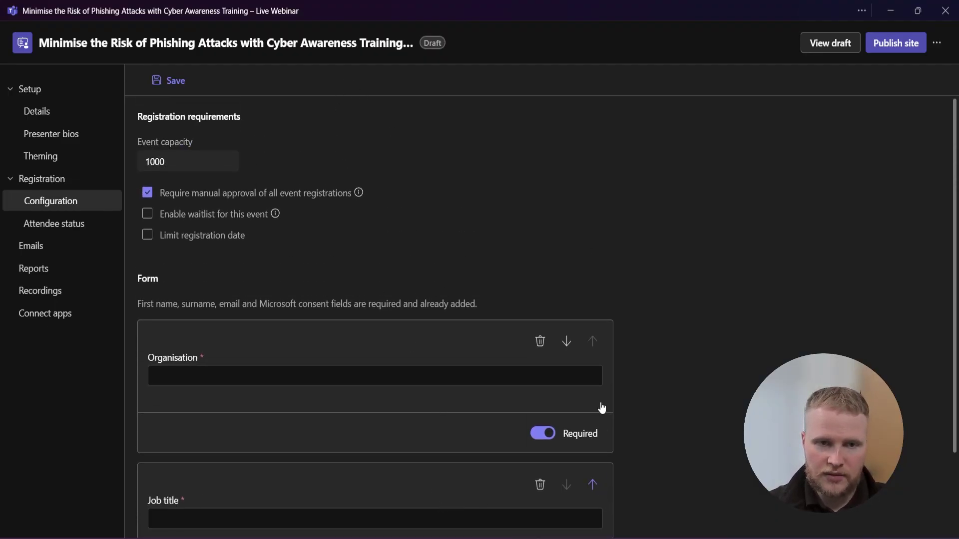
left_click(174, 84)
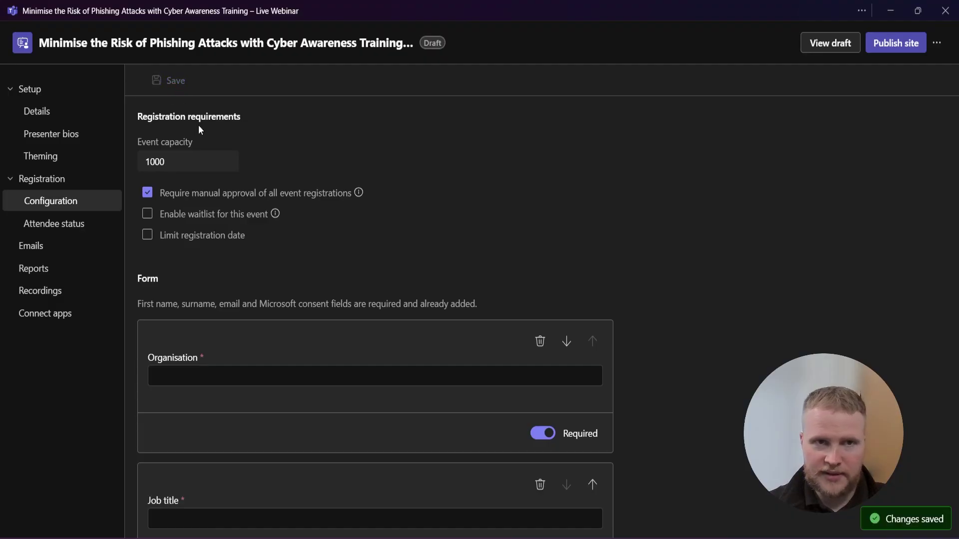
Review the attendee status and automatic emails, examine the Event recording available email template, and close it without saving.
left_click(71, 227)
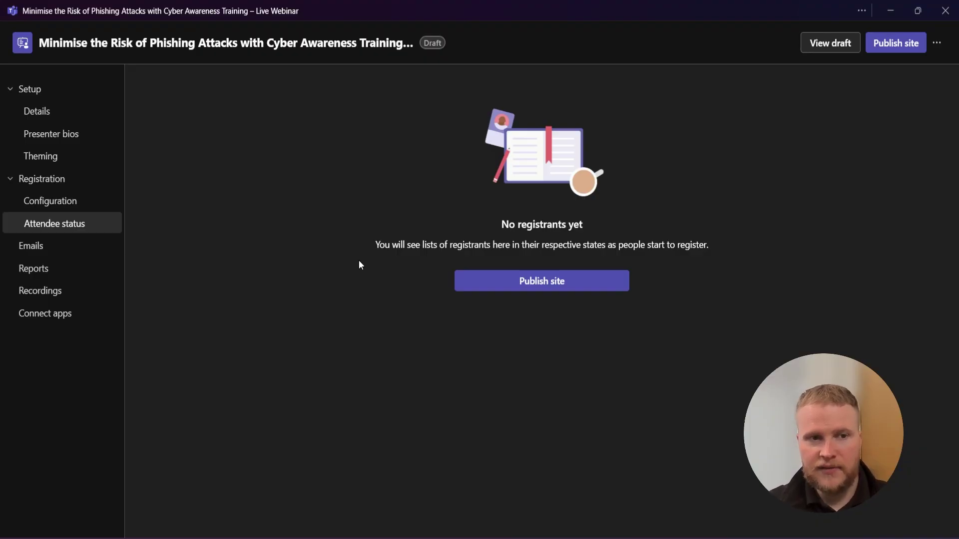
left_click(84, 247)
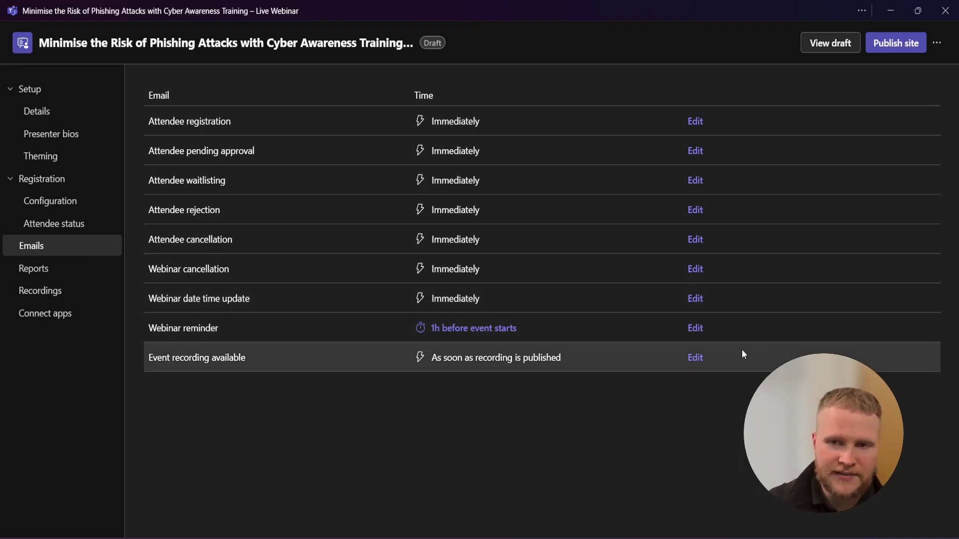
left_click(695, 357)
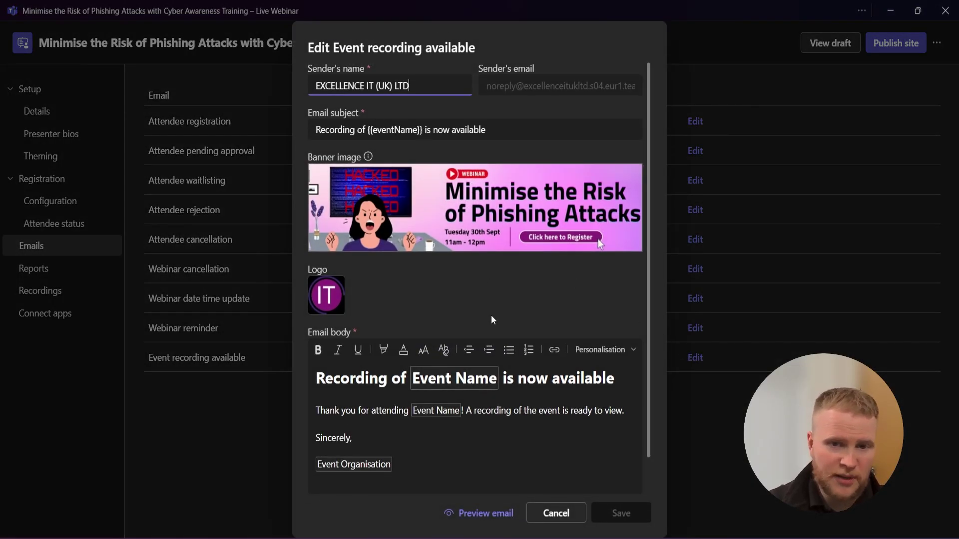
scroll(464, 296, "down", 1)
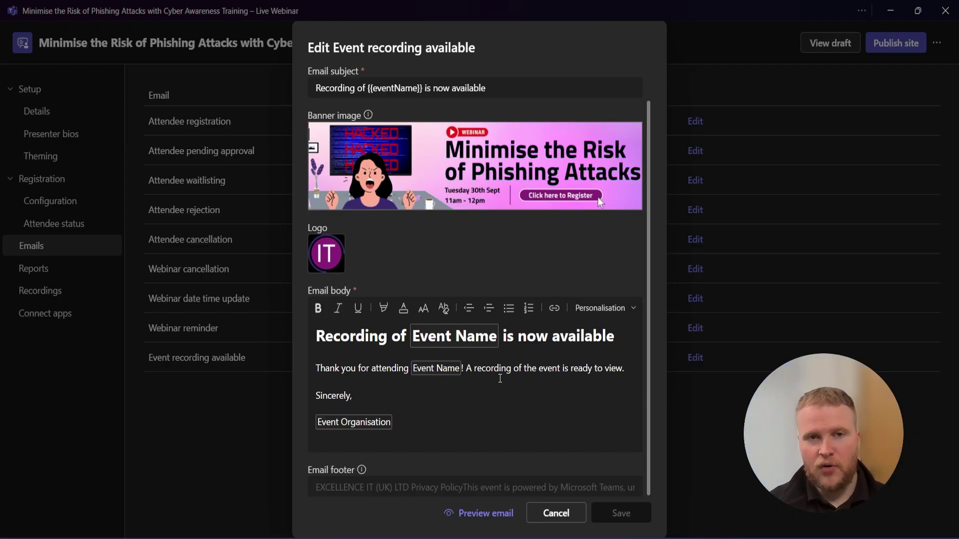
left_click_drag(352, 397, 358, 368)
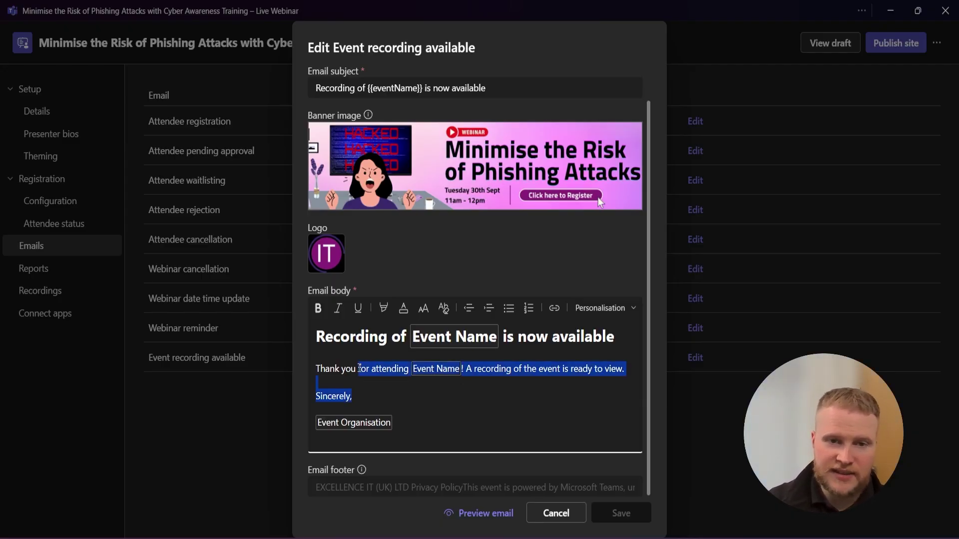
scroll(477, 401, "up", 1)
scroll(481, 407, "down", 1)
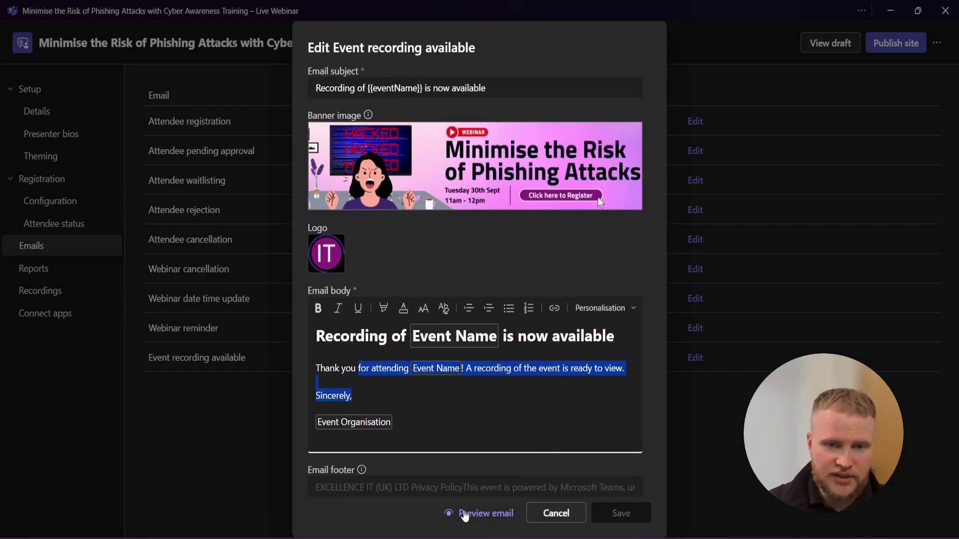
left_click(582, 519)
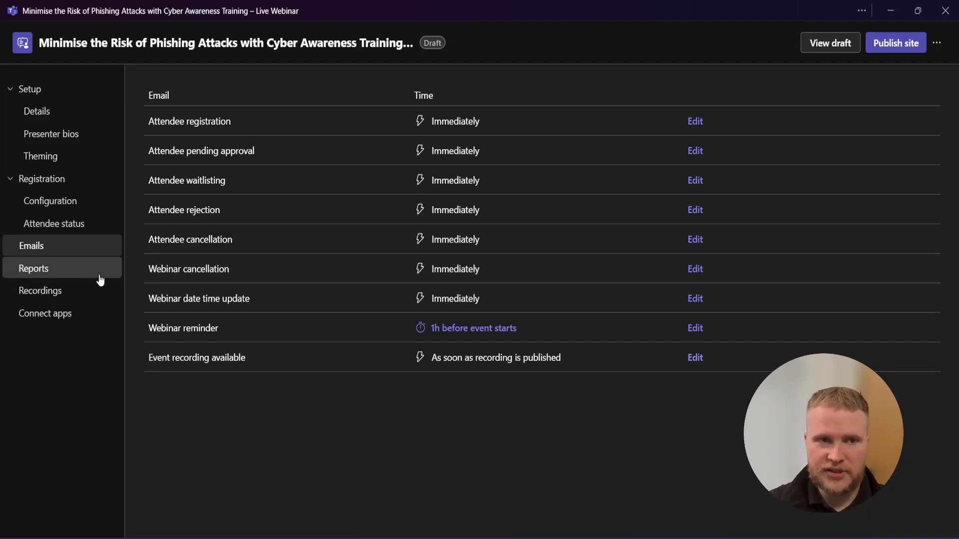
View the webinar's reports, recordings and connected apps sections.
left_click(100, 280)
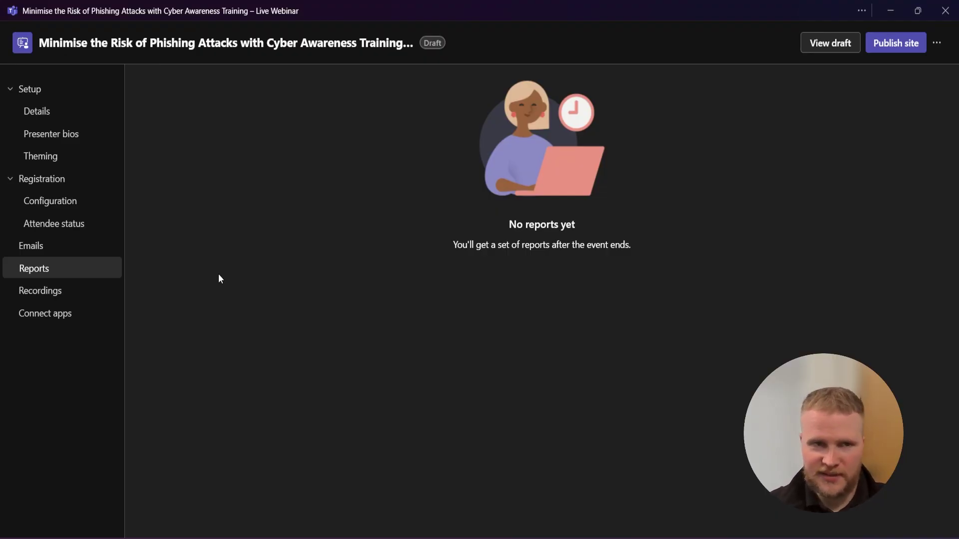
left_click(102, 293)
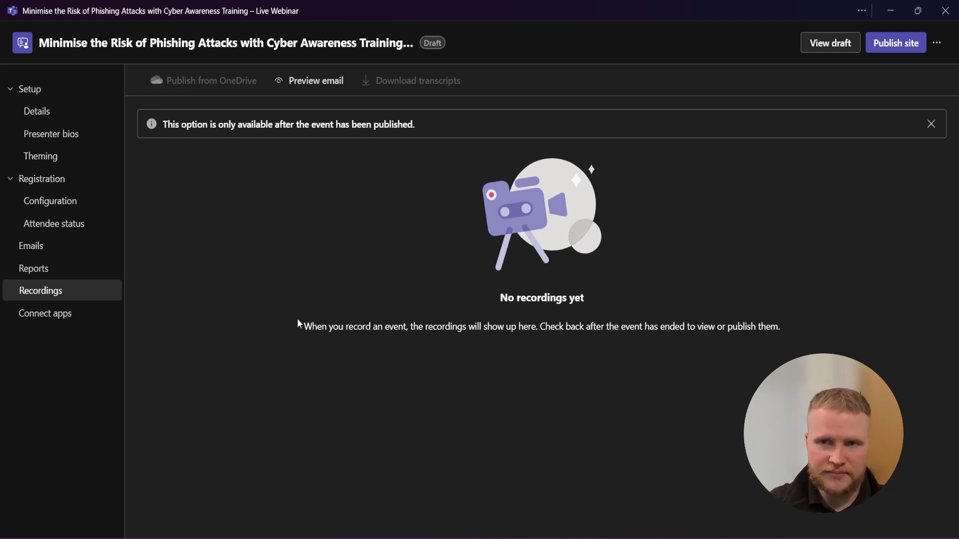
left_click(79, 319)
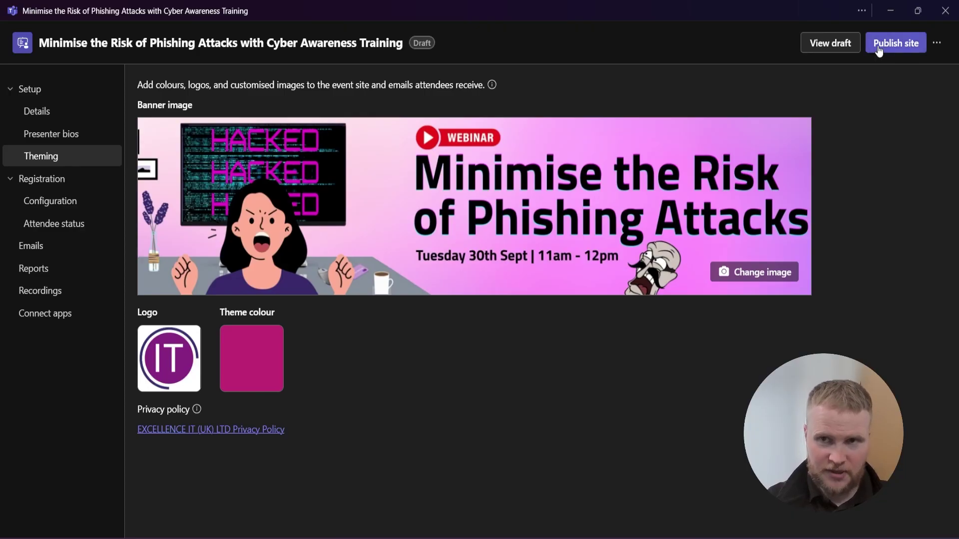
View the draft event site in a maximised browser window and examine its banner, event details and speaker bios.
left_click(833, 50)
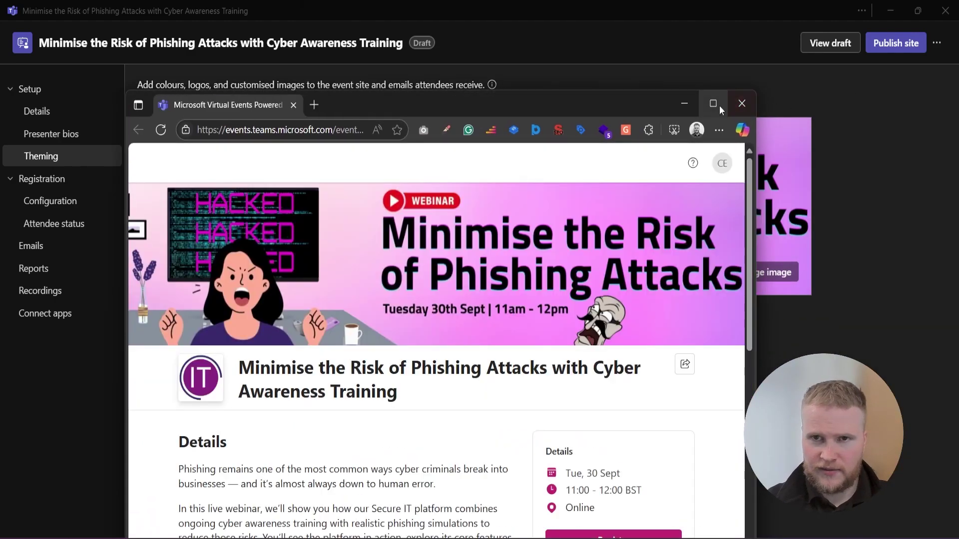
left_click(715, 103)
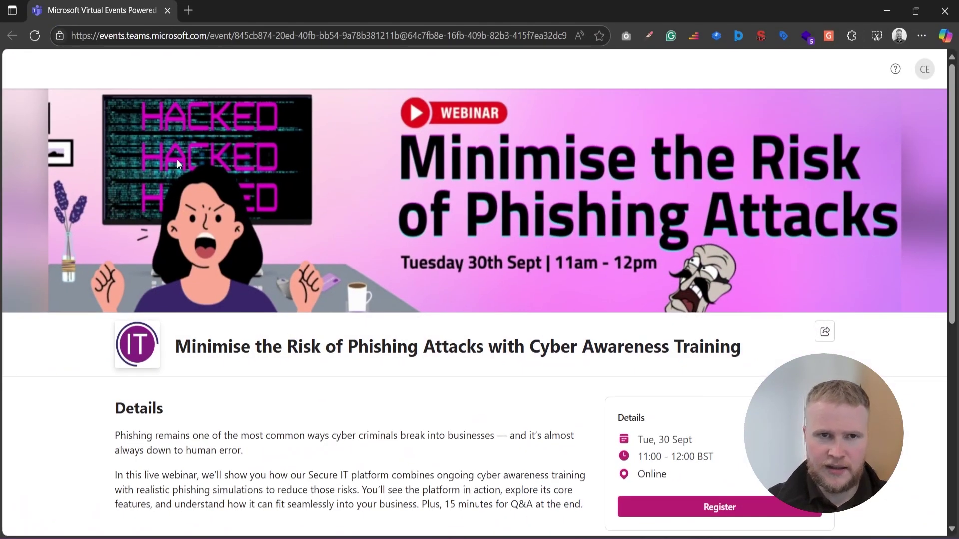
scroll(592, 190, "down", 3)
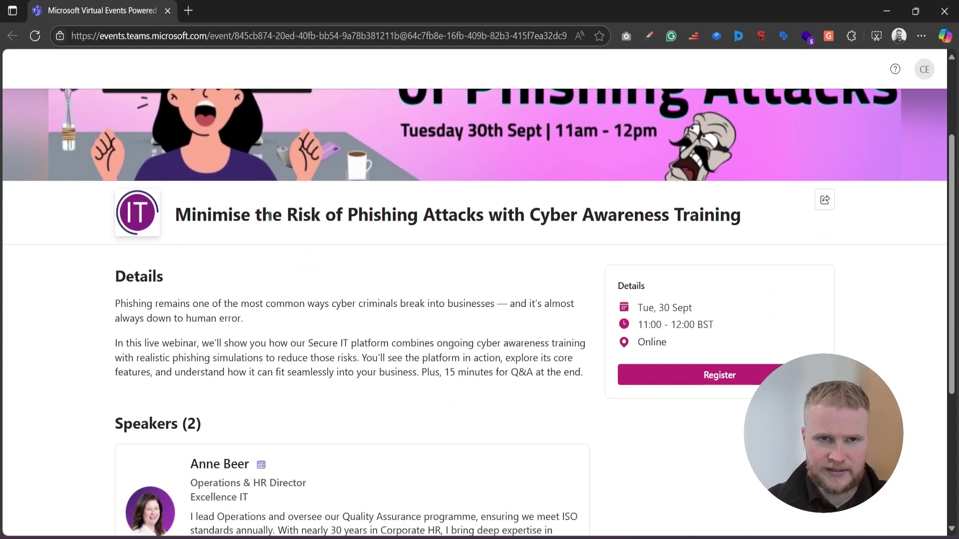
scroll(517, 213, "down", 5)
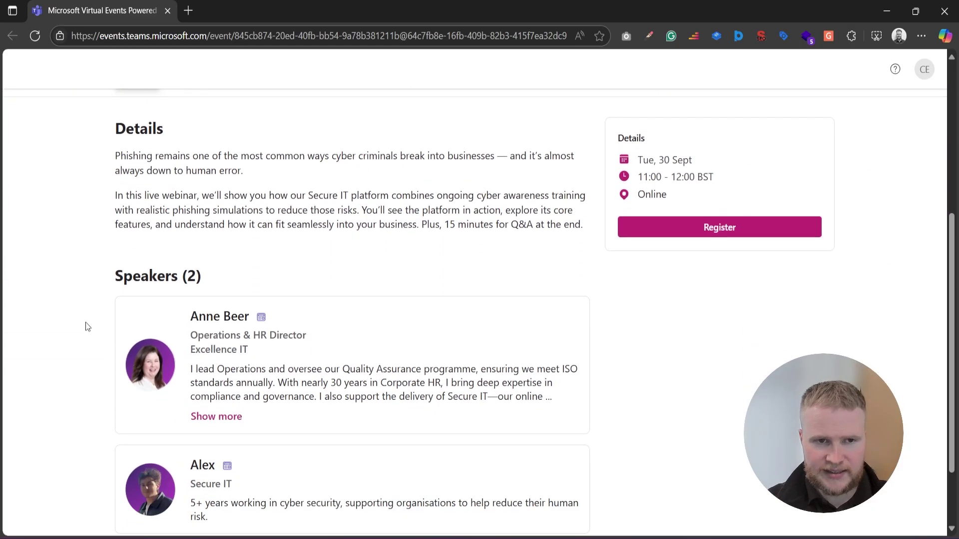
scroll(268, 382, "up", 4)
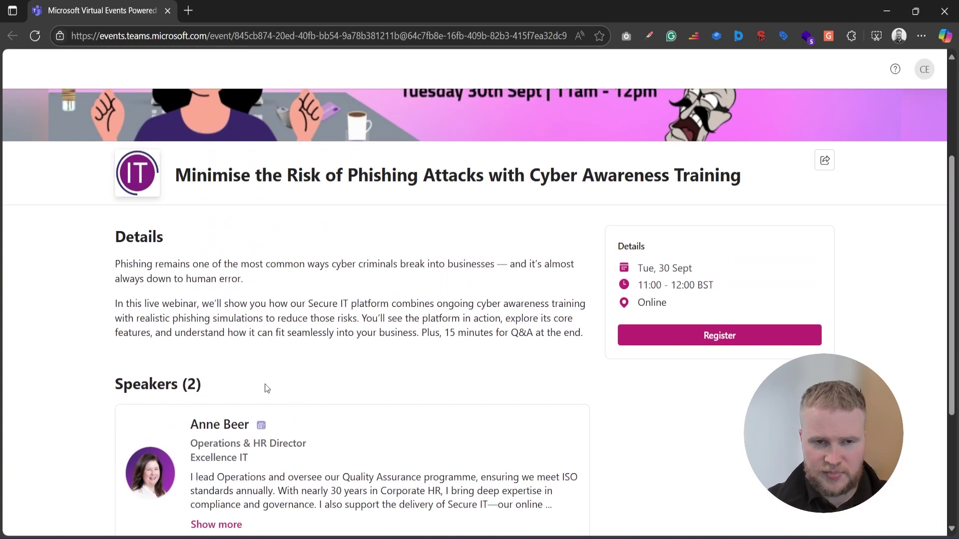
scroll(263, 388, "down", 3)
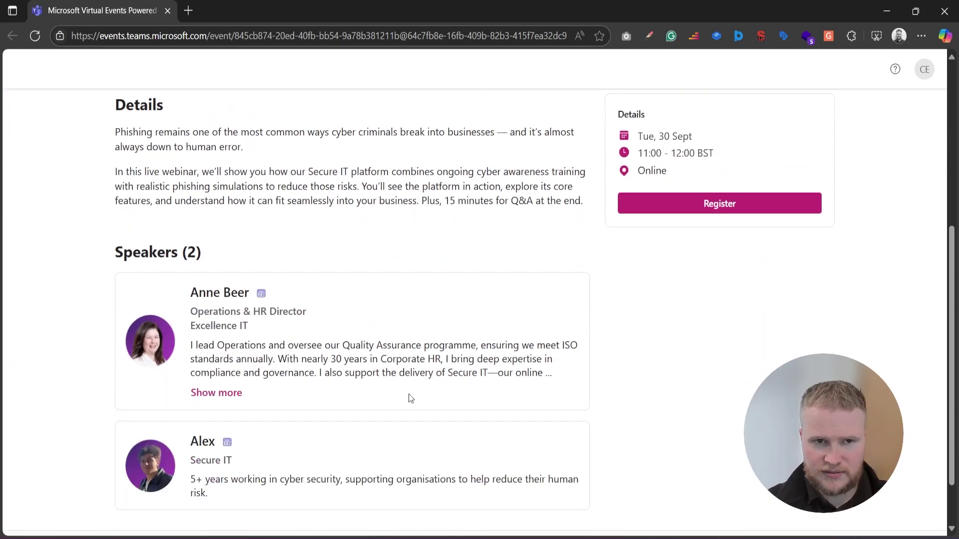
scroll(418, 396, "up", 5)
scroll(604, 323, "down", 2)
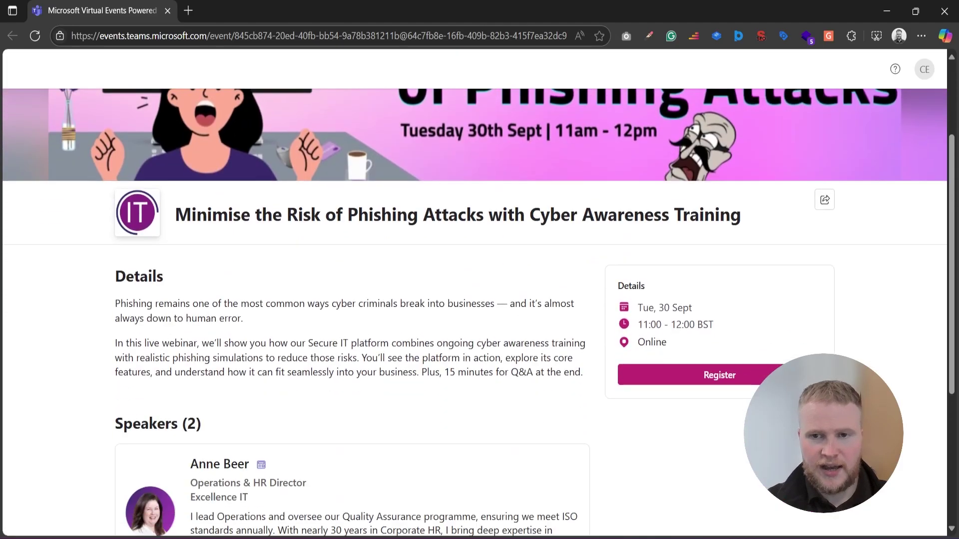
Examine the draft site's registration form, accept the Microsoft Event Terms and Conditions without submitting, and return to the webinar setup in Teams.
left_click(642, 375)
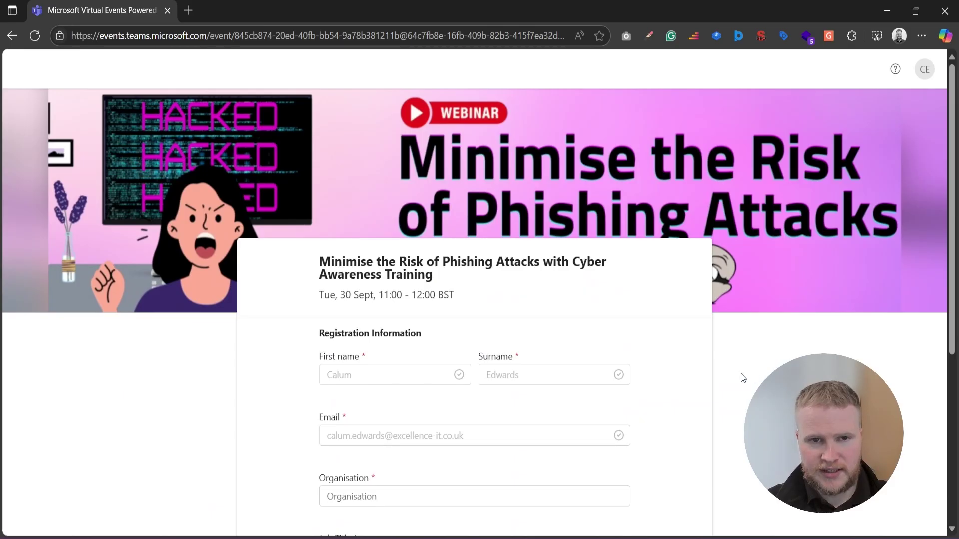
scroll(388, 255, "down", 5)
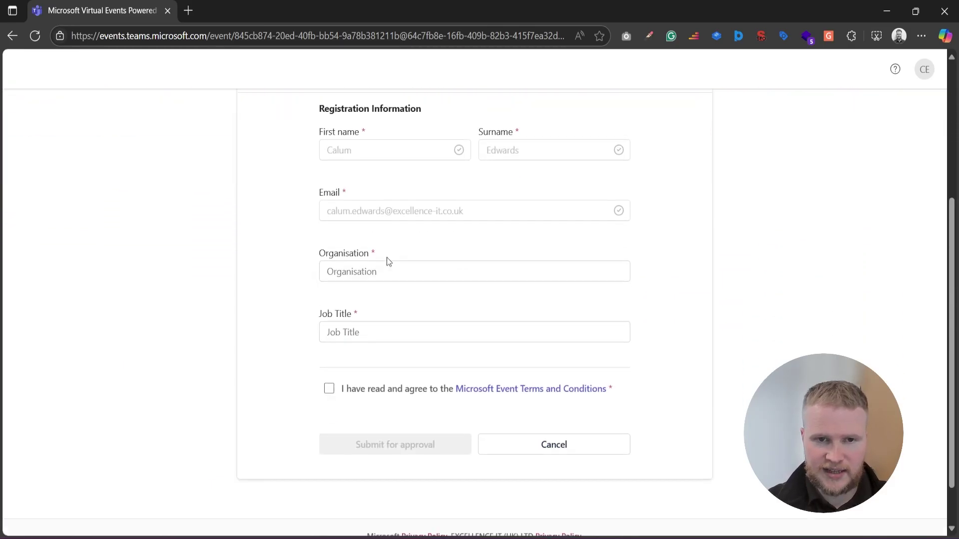
scroll(321, 277, "up", 2)
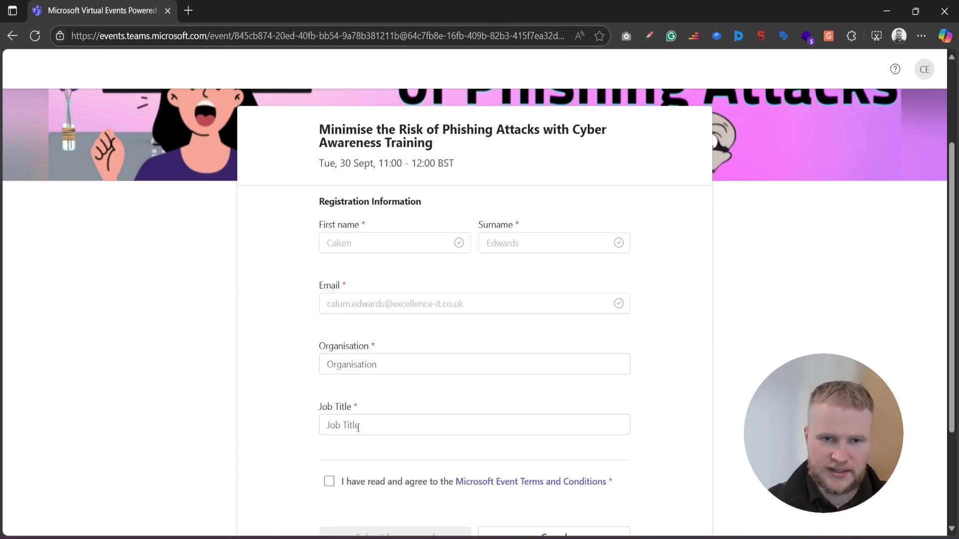
left_click(331, 482)
scroll(334, 480, "down", 3)
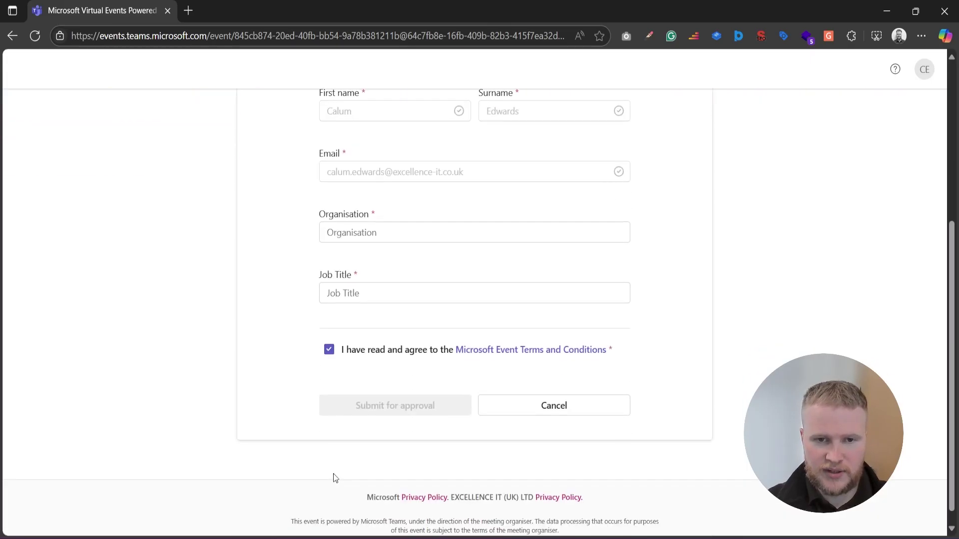
scroll(389, 404, "up", 5)
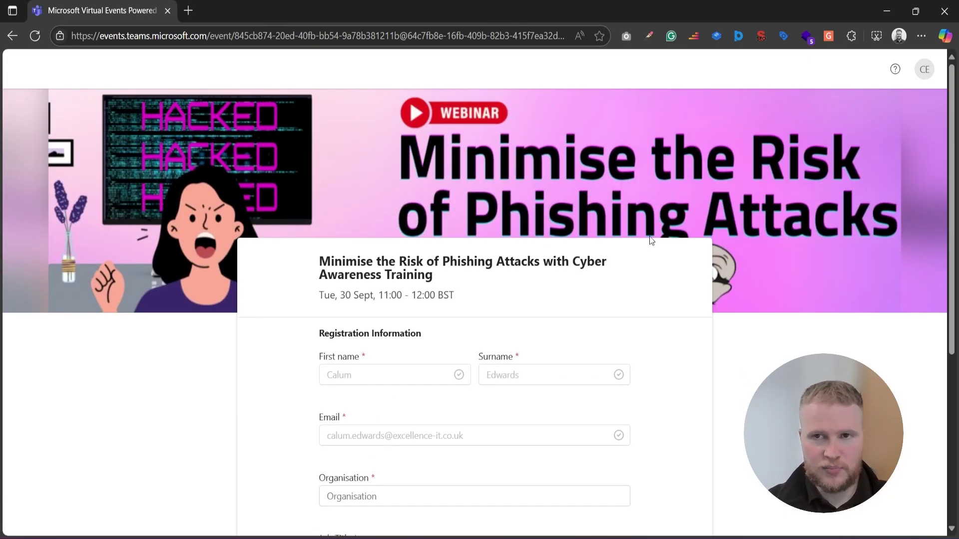
left_click(883, 2)
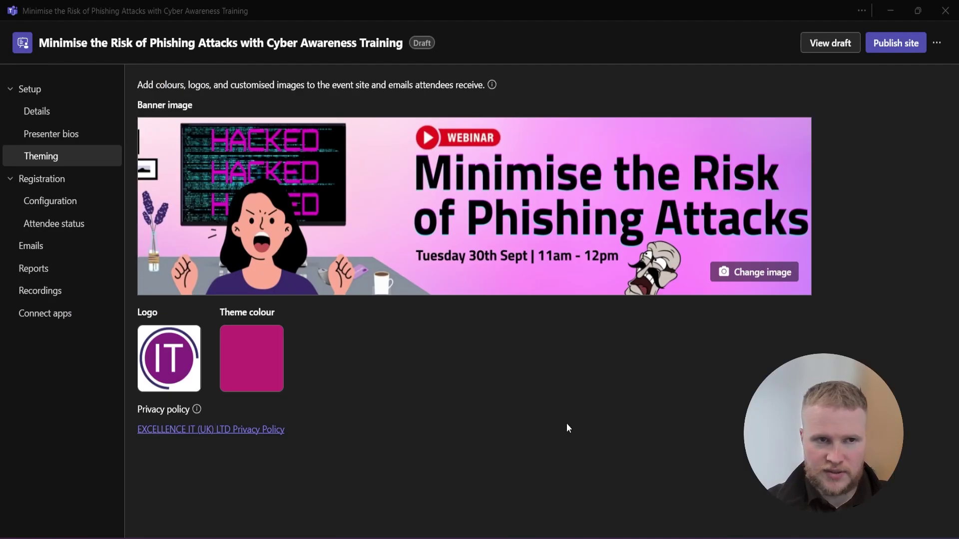
Publish the webinar's registration site from the attendee status page and copy its share link.
left_click(64, 223)
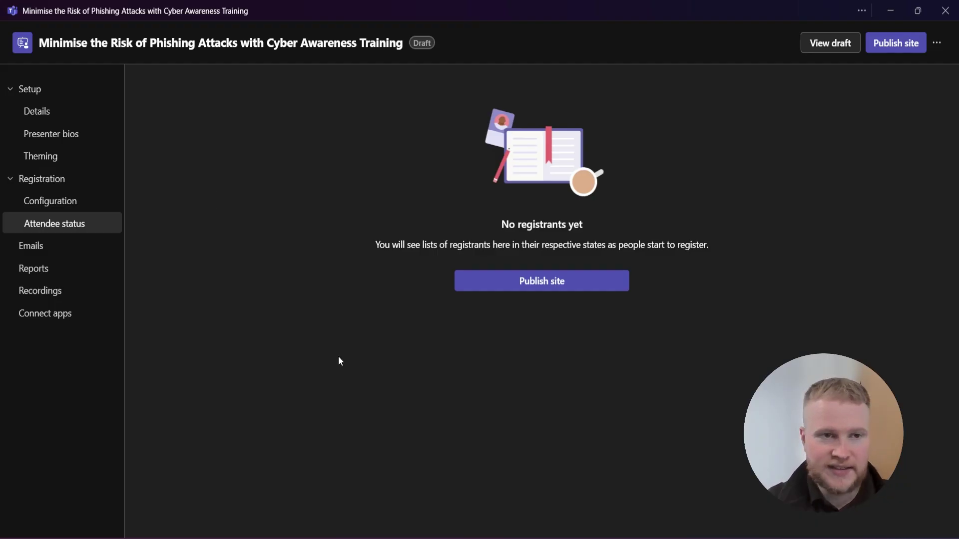
left_click(900, 50)
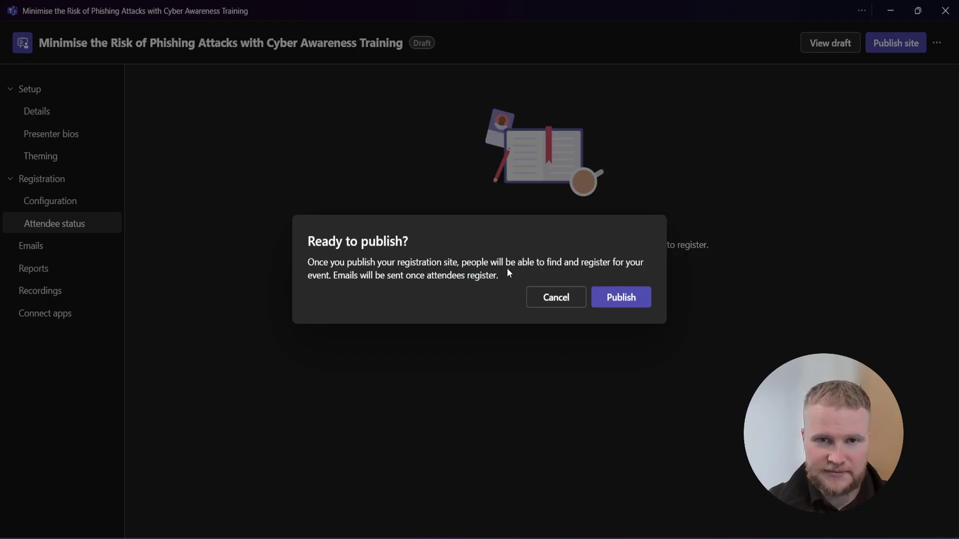
left_click(633, 307)
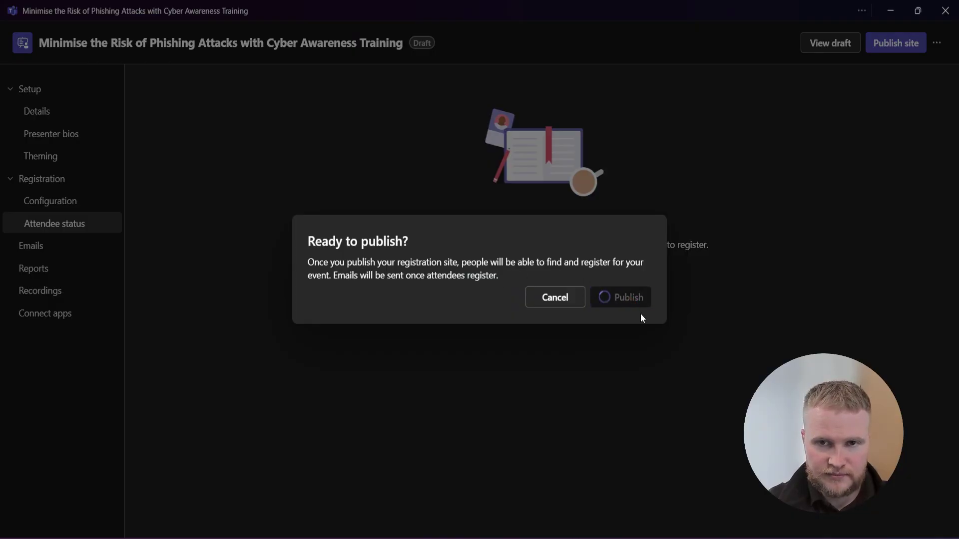
left_click(613, 372)
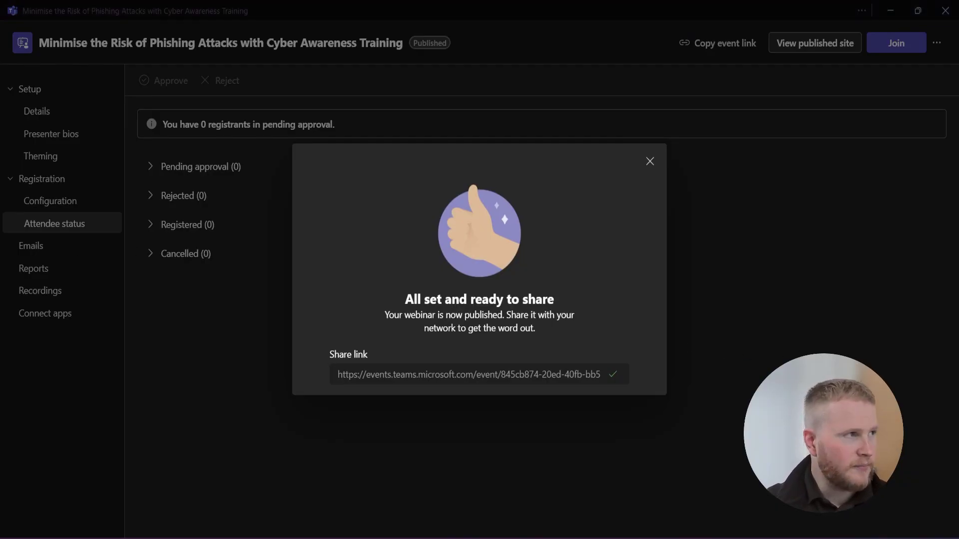
Switch to the webinar's event site in Edge, examine its banner, details and speakers in a maximised window, and return to Teams.
key("alt+Tab")
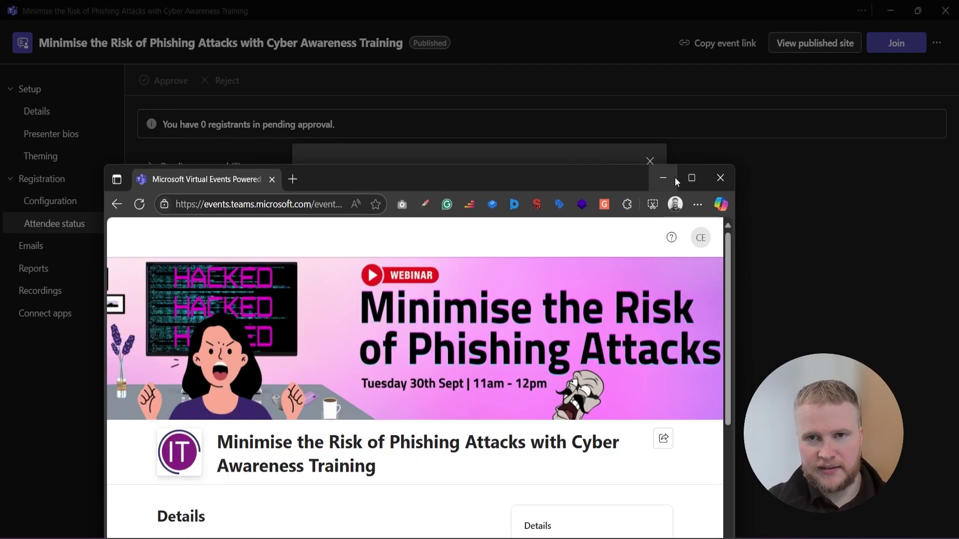
left_click(690, 177)
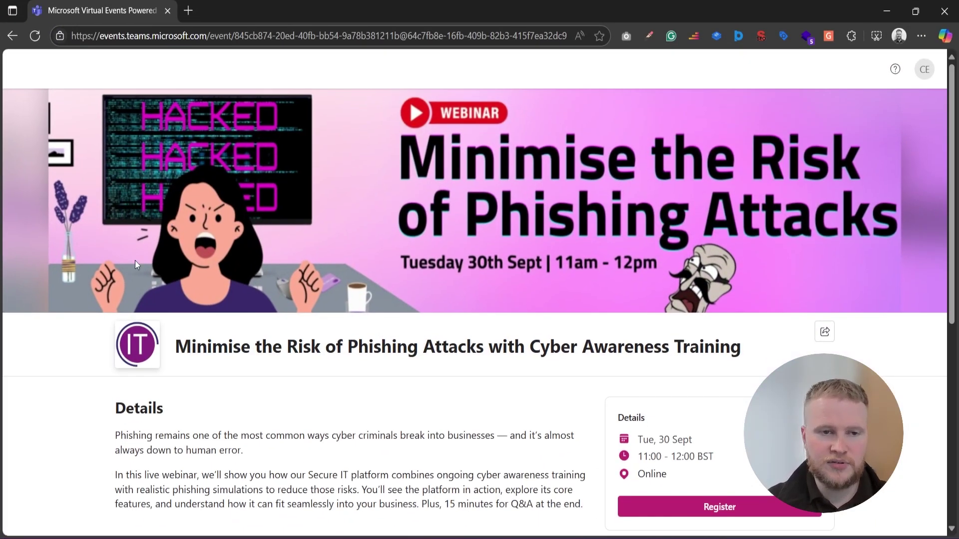
scroll(325, 270, "down", 5)
scroll(375, 290, "up", 3)
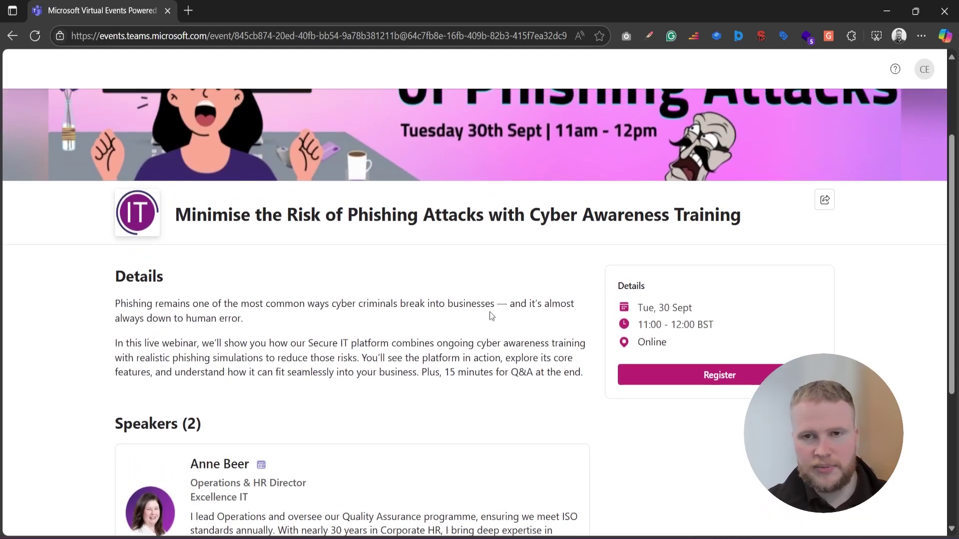
key("alt+Tab")
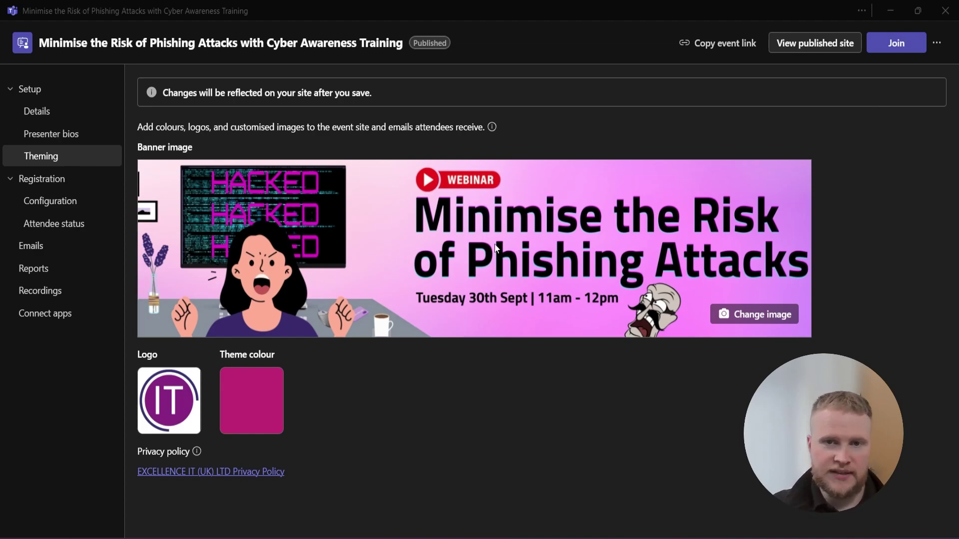
Copy the webinar's event link, review the published site in a maximised browser window, and close that window.
left_click(725, 49)
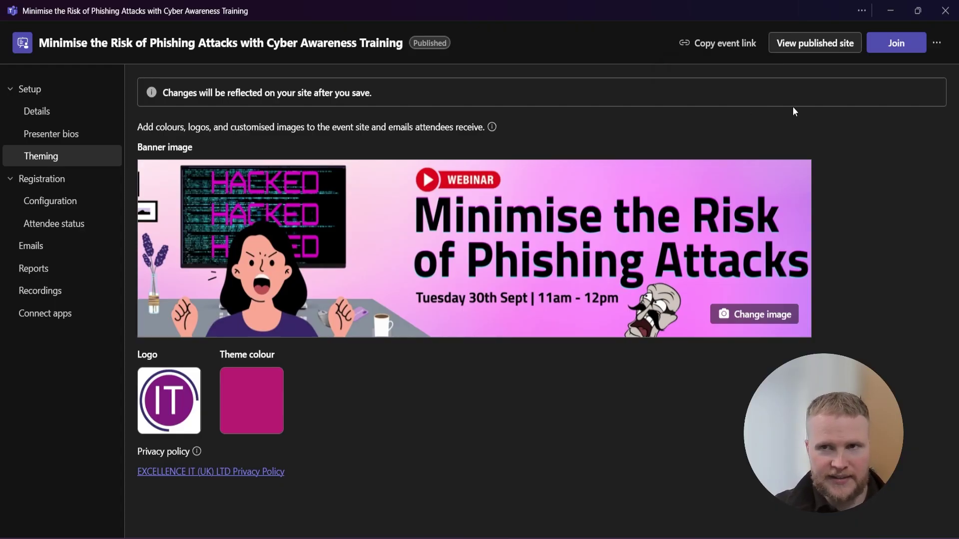
left_click(809, 46)
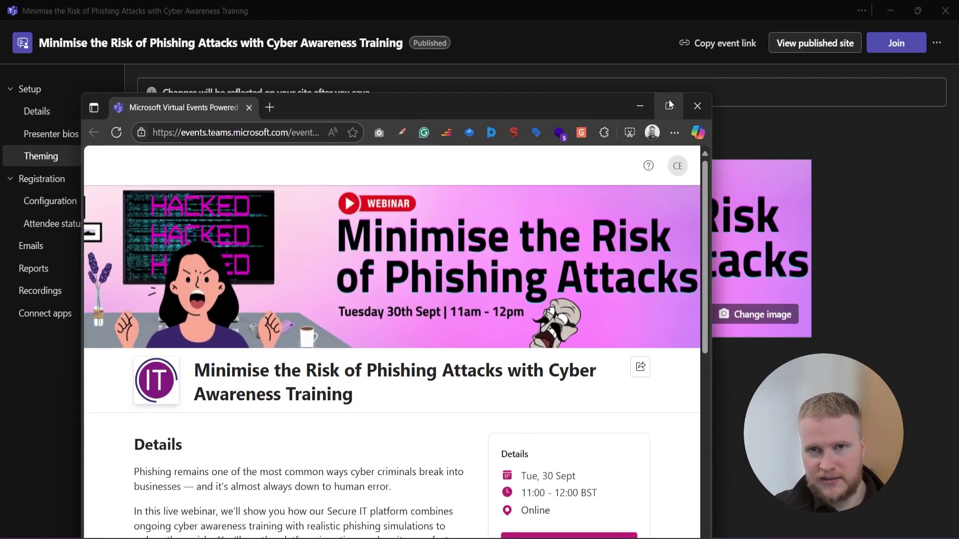
left_click(668, 101)
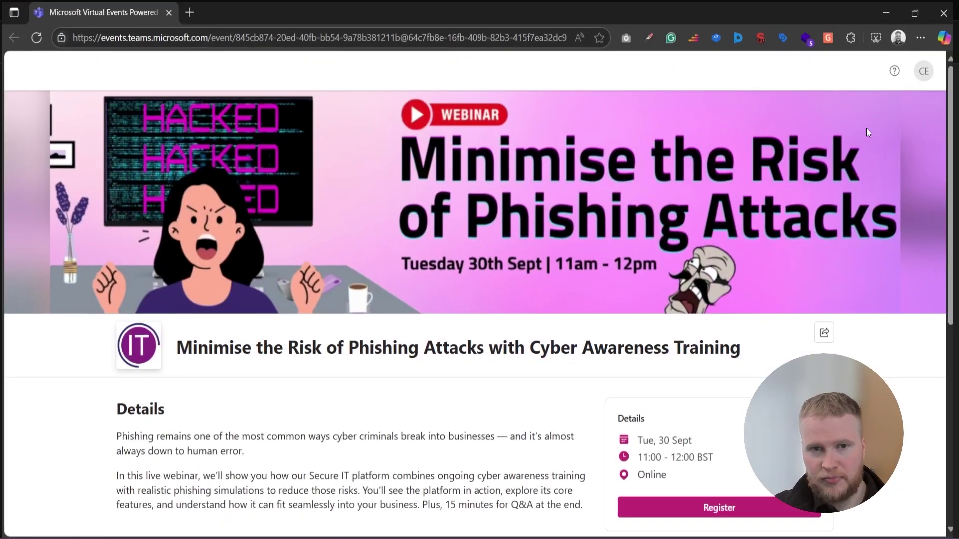
scroll(568, 186, "down", 7)
scroll(567, 186, "up", 7)
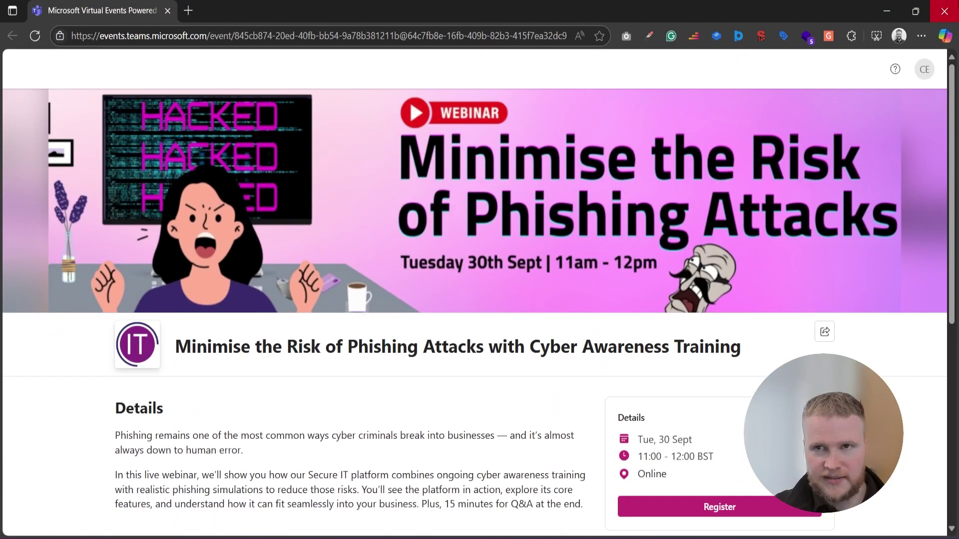
left_click(943, 11)
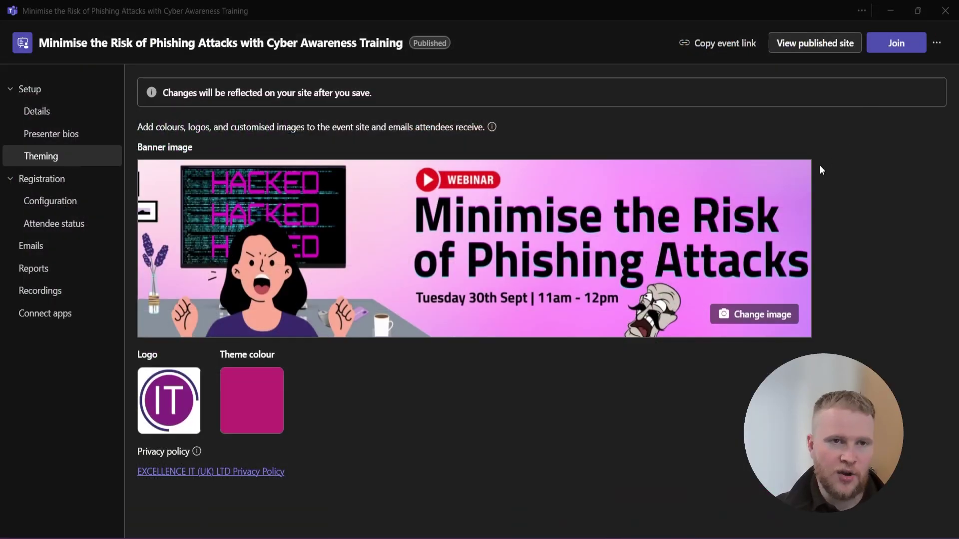